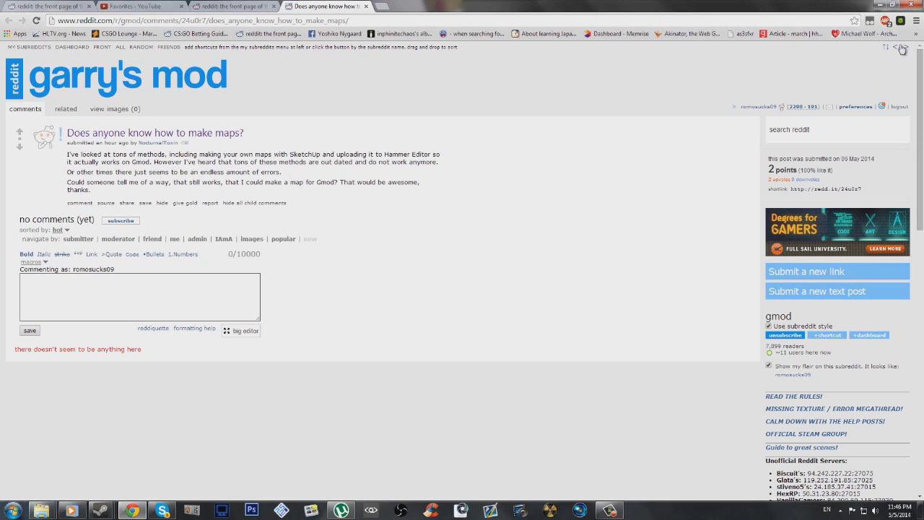
Go to SteamApps\common\Counter-Strike Source\bin inside the Steam folder and launch hammer.exe.
click(880, 6)
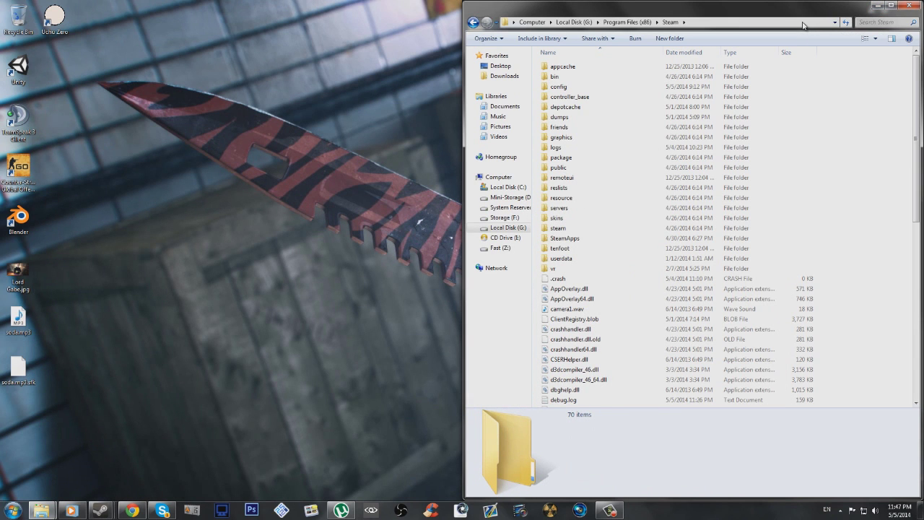
click(711, 24)
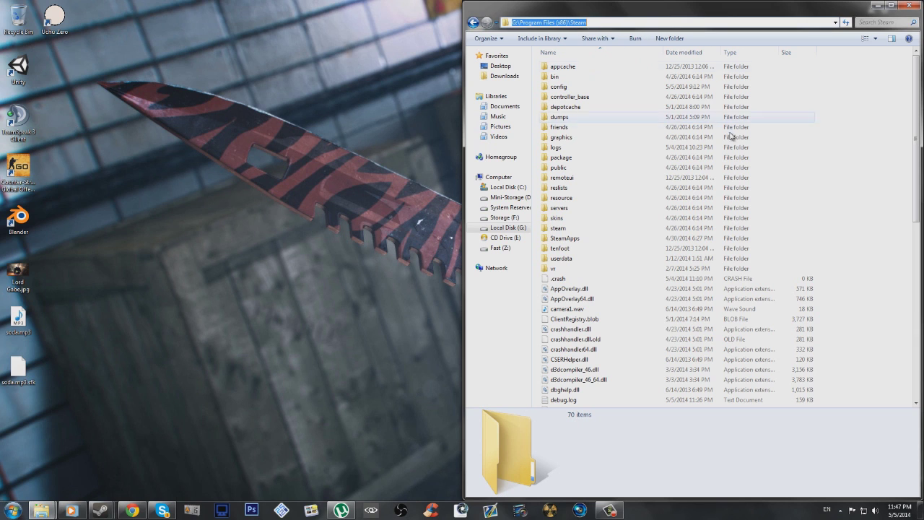
double_click(616, 243)
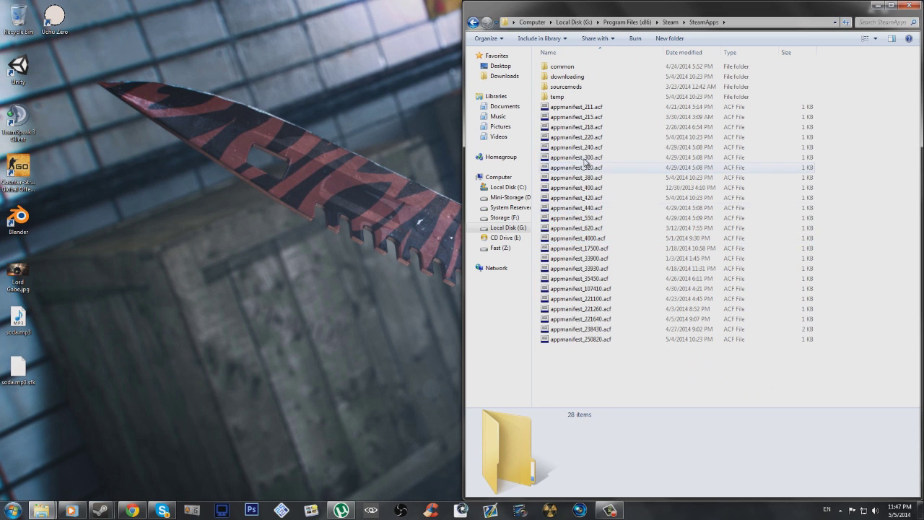
double_click(576, 69)
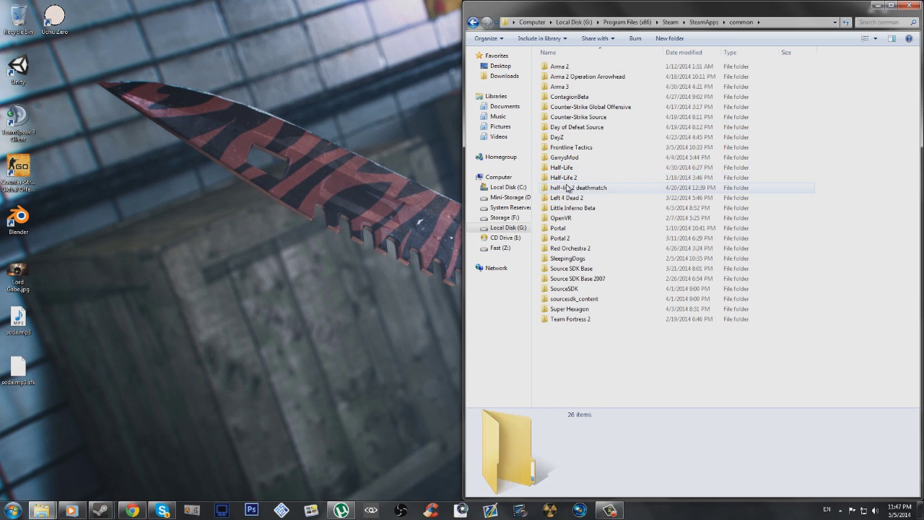
double_click(581, 118)
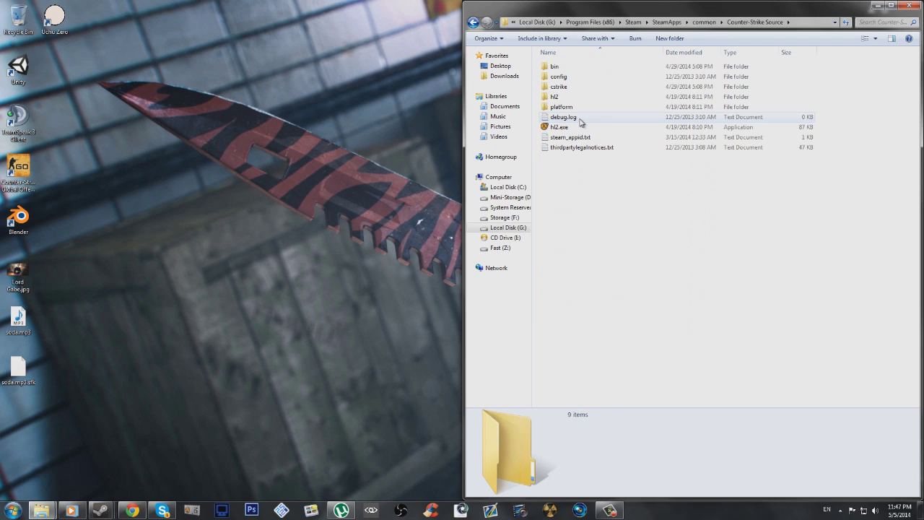
double_click(567, 67)
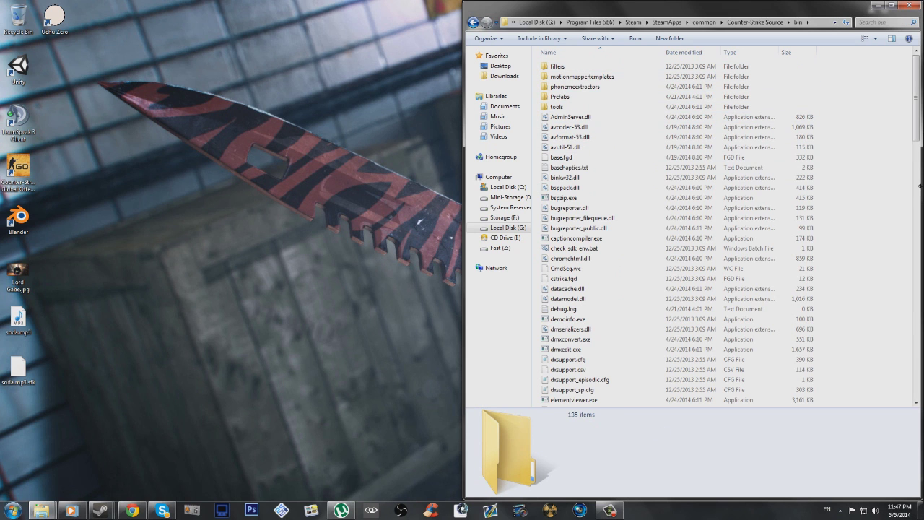
drag(916, 137, 904, 226)
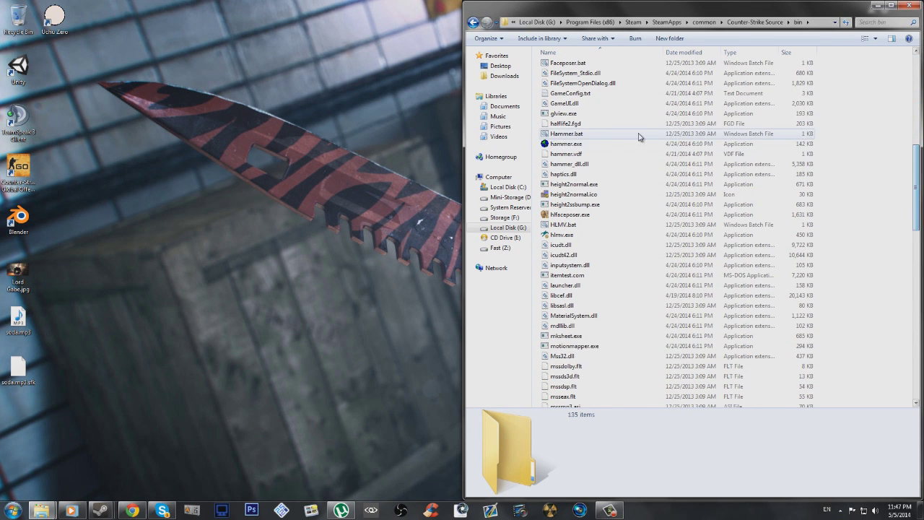
double_click(598, 144)
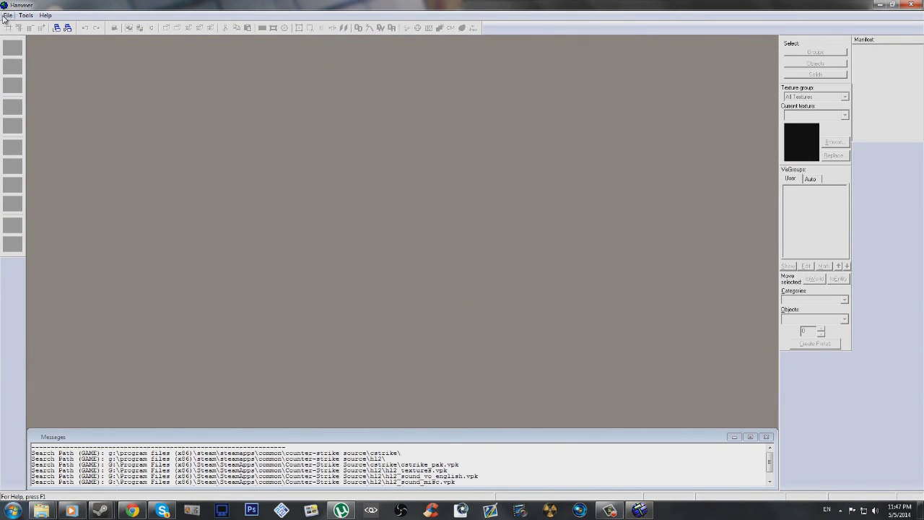
Create a new map and set the camera view to 3D Shaded Textured Polygons.
click(6, 15)
click(18, 24)
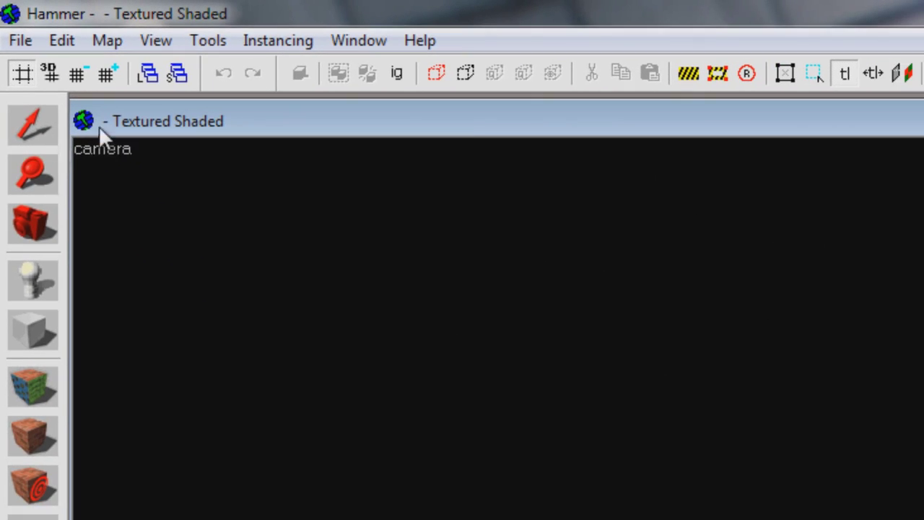
click(184, 269)
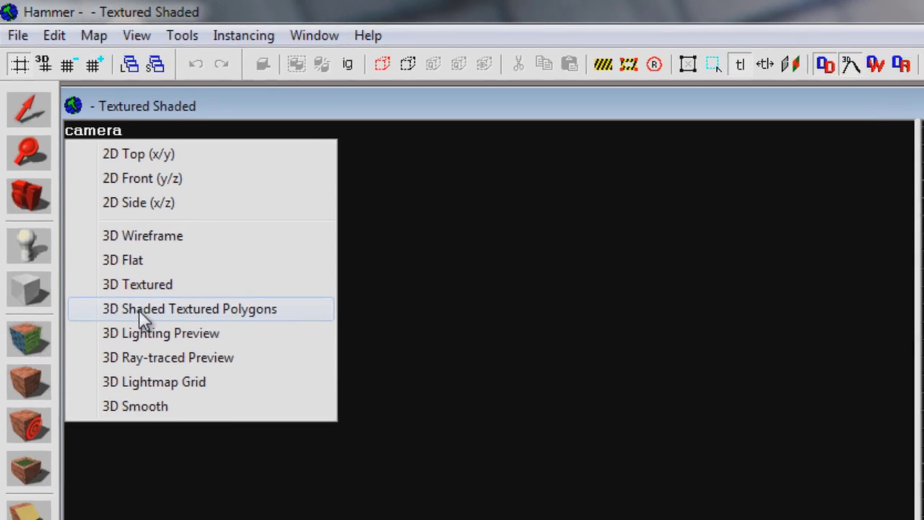
click(158, 352)
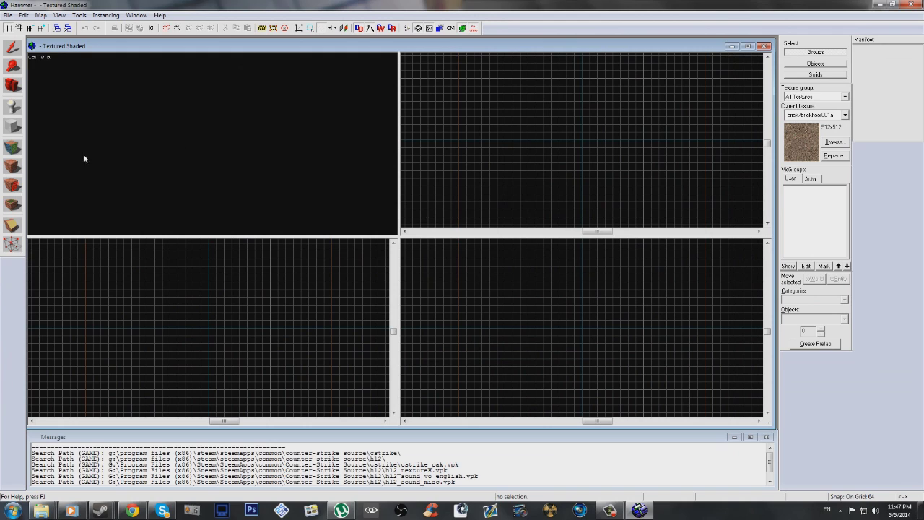
Filter the textures by "floor" and make concrete/concretefloor028a the current texture.
click(834, 143)
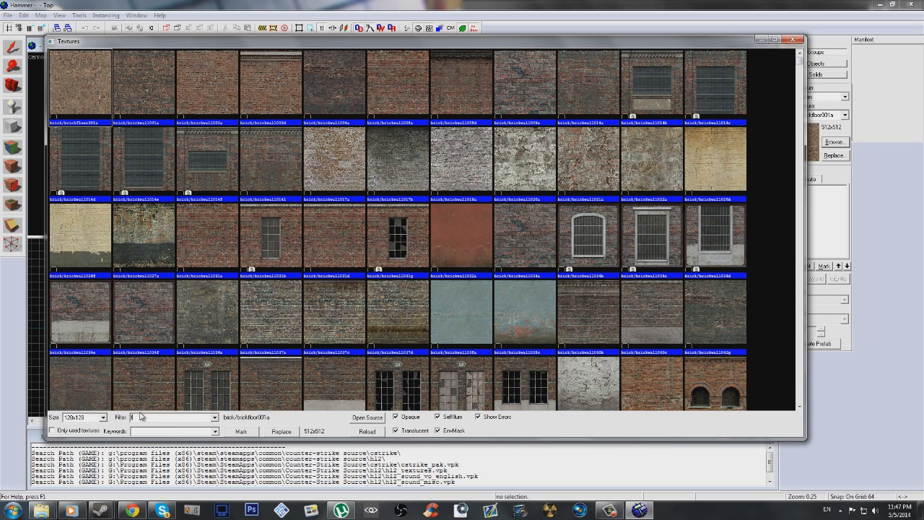
click(139, 417)
text(floor)
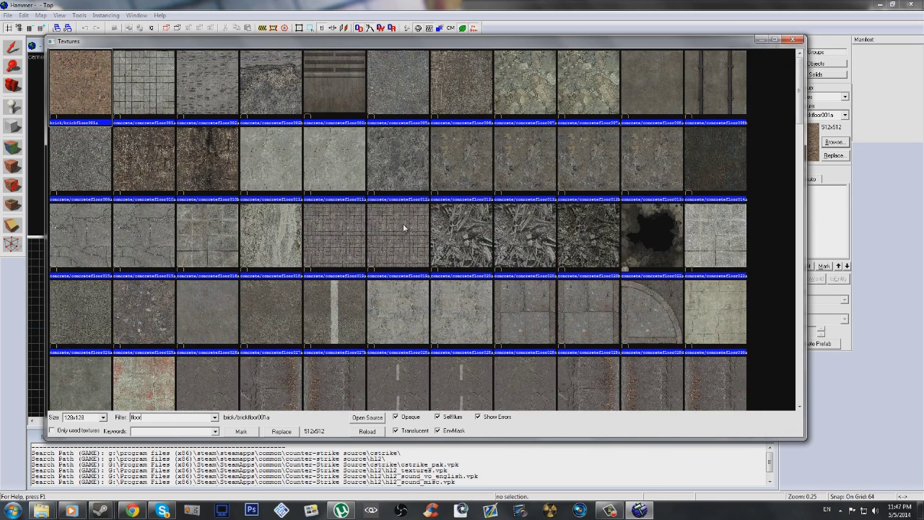
click(295, 182)
scroll(350, 206, down, 2)
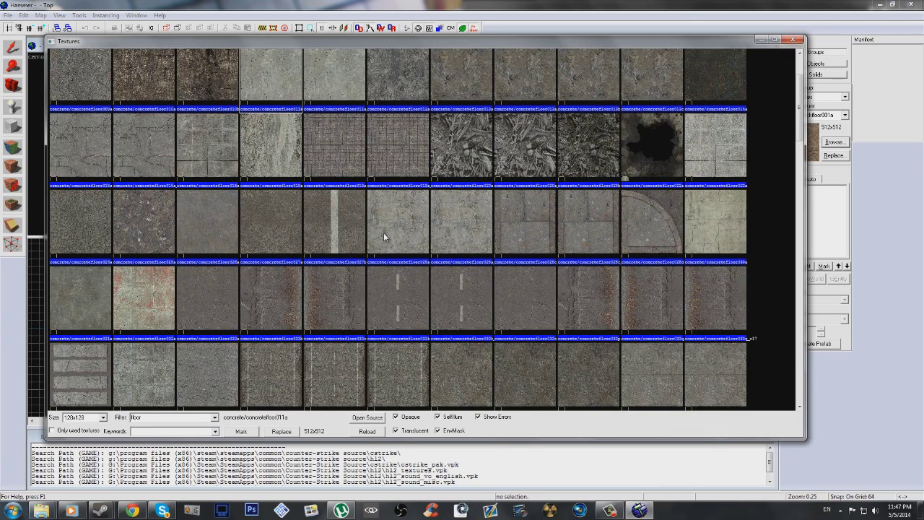
double_click(383, 235)
Create a floor block about 1536 by 1024 units and 64 units thick in the top view.
click(14, 127)
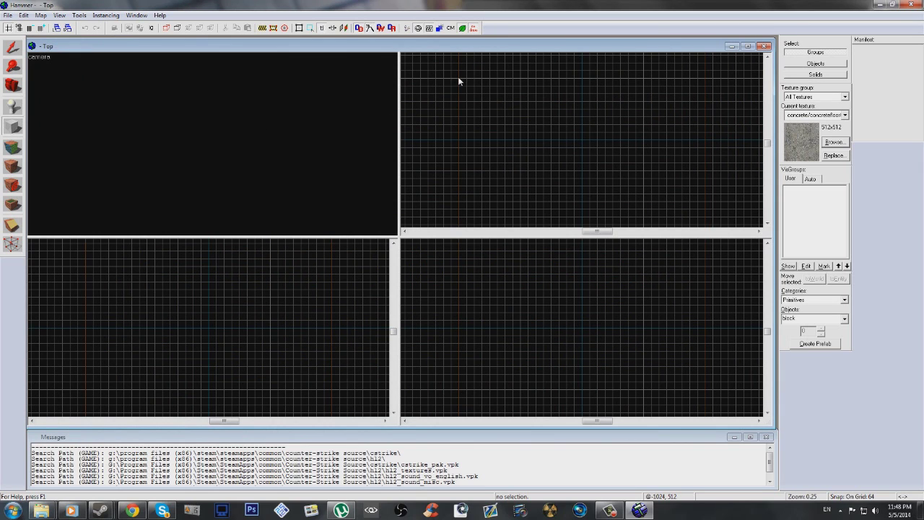
drag(457, 78, 644, 203)
key(Return)
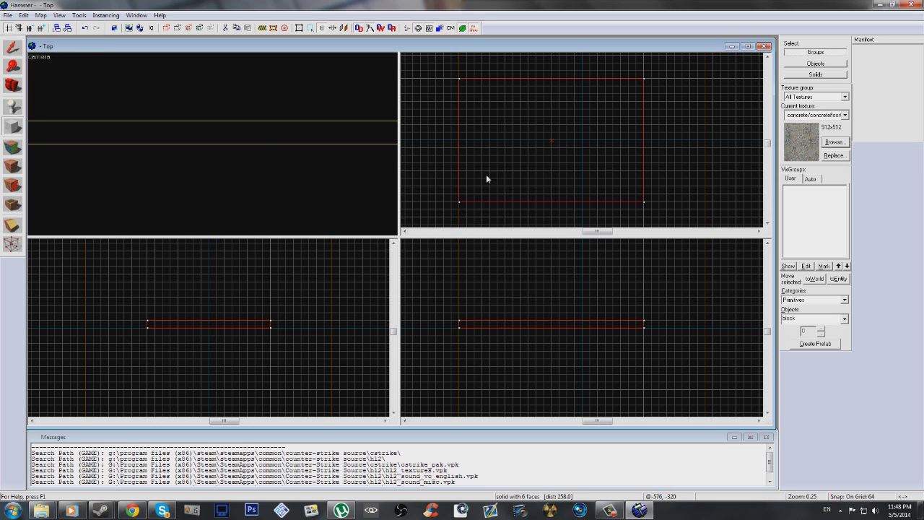
Examine the textured floor block from several angles in the 3D camera view.
key(z)
key(s)
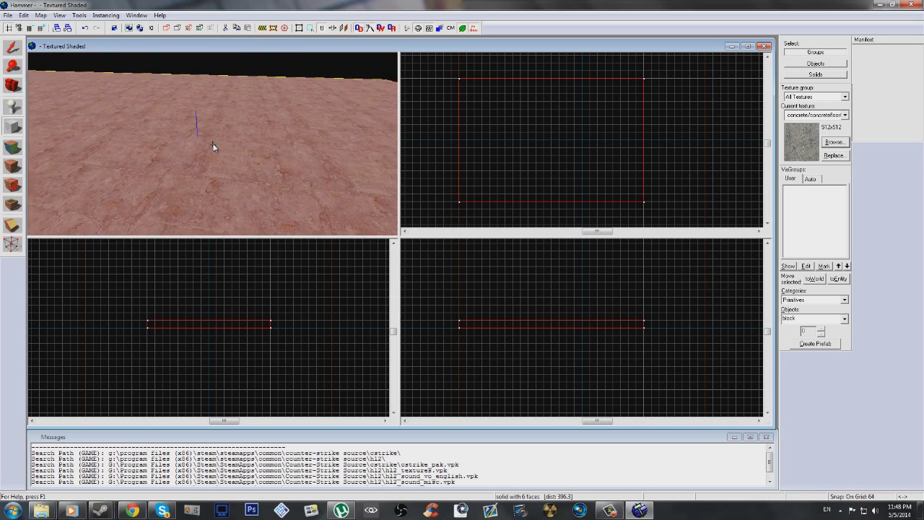
key(a)
key(z)
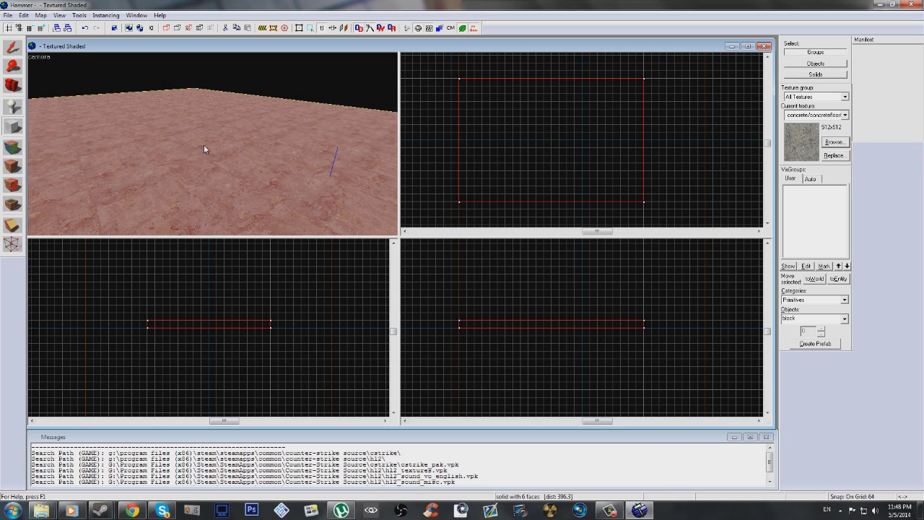
key(z)
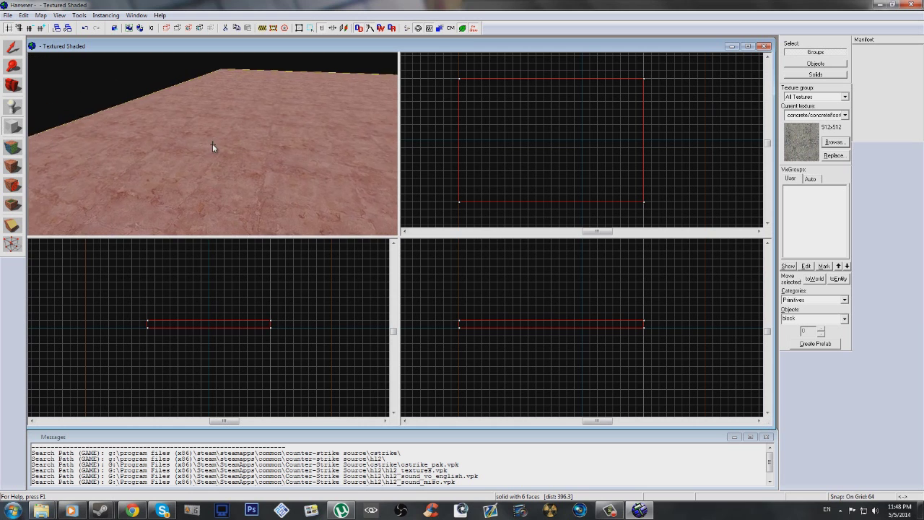
key(s)
key(w)
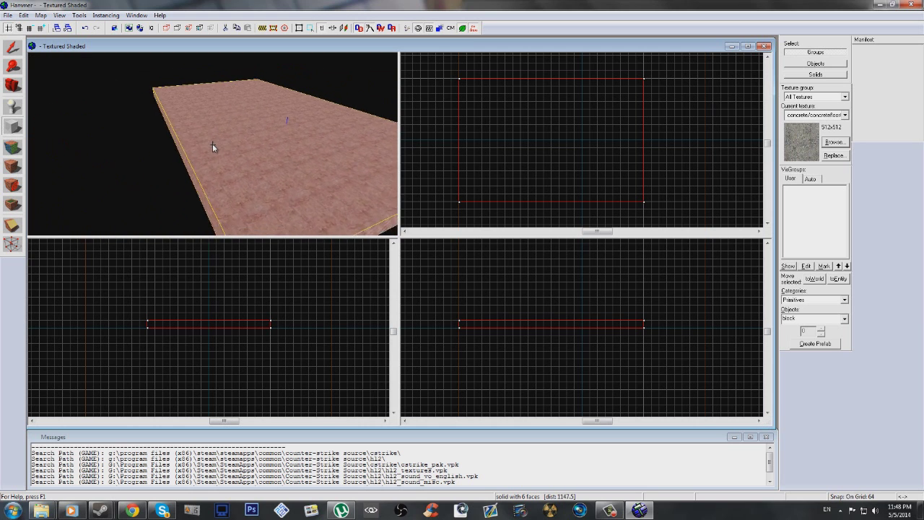
key(Up)
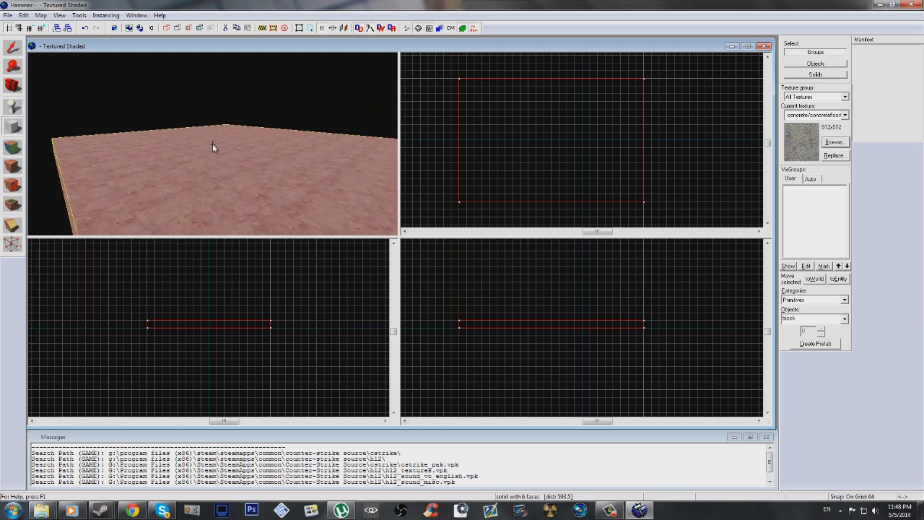
key(w)
key(s)
key(z)
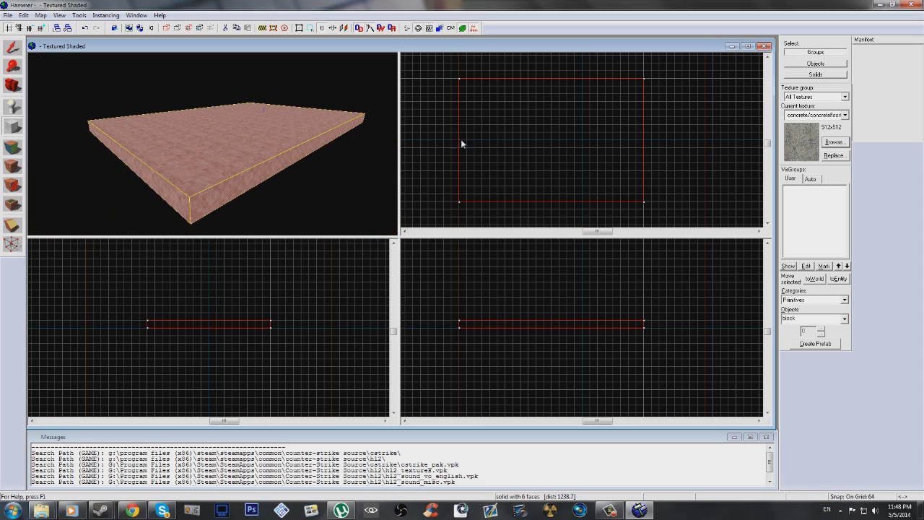
Filter the textures by "concrete" and make concrete/concretewall007a the current texture.
click(829, 143)
click(833, 142)
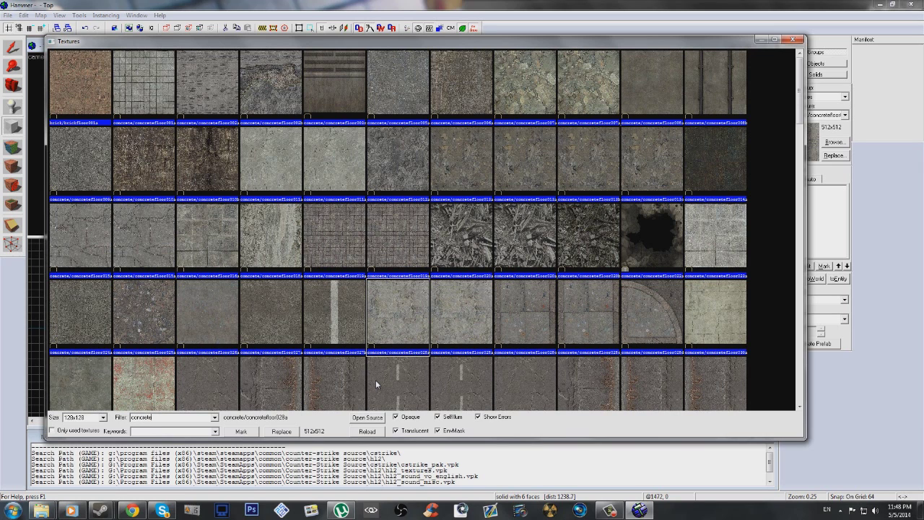
scroll(378, 380, up, 3)
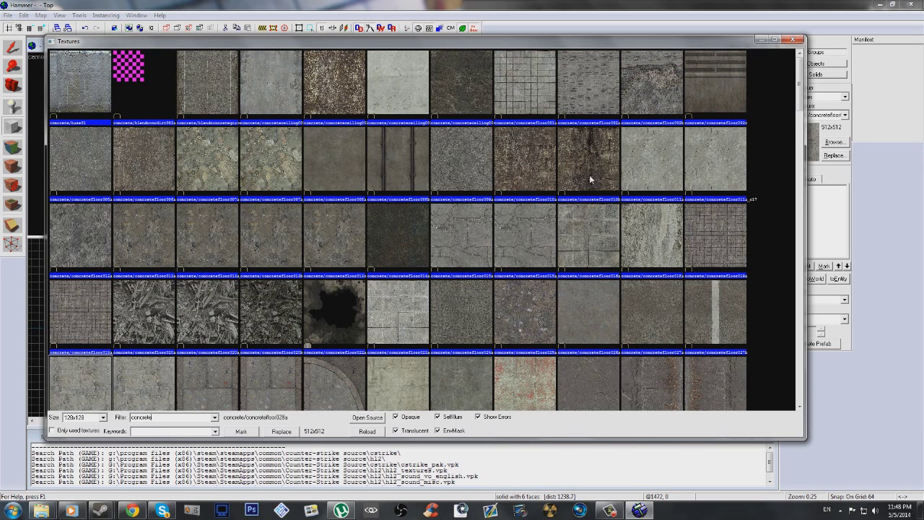
scroll(803, 143, down, 5)
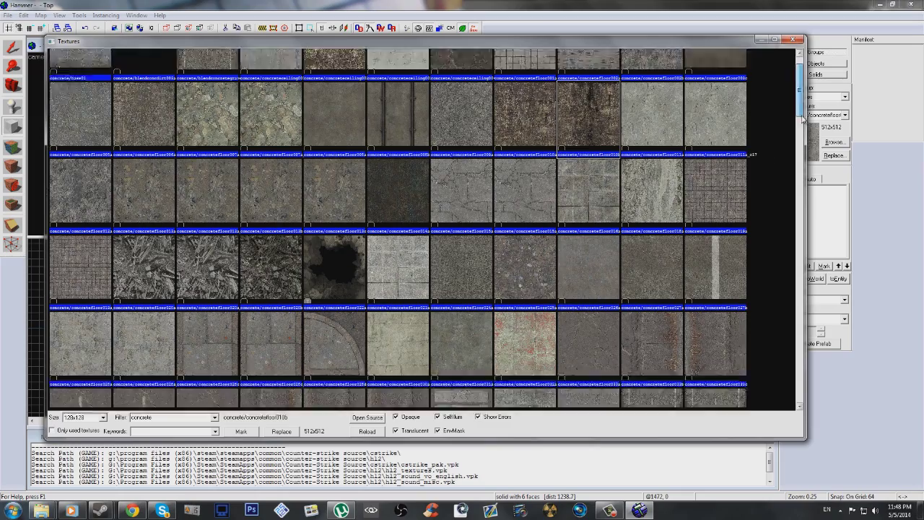
scroll(378, 256, down, 5)
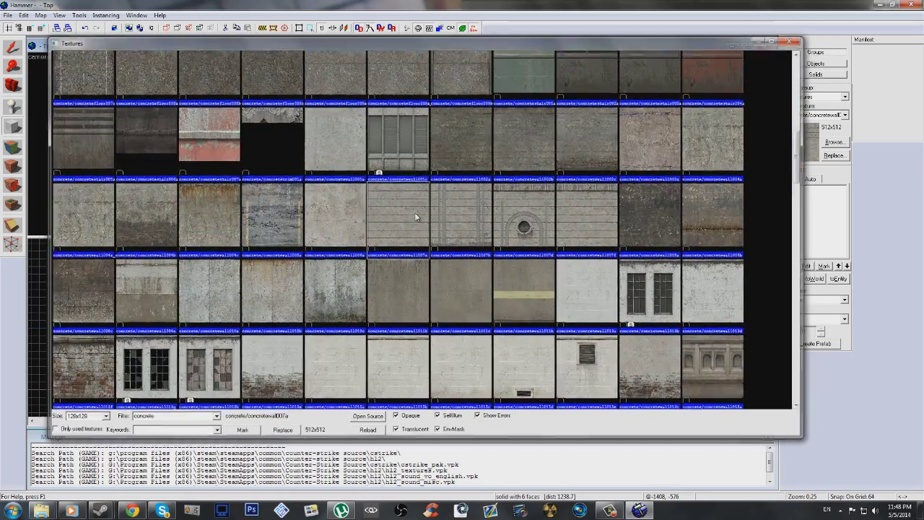
double_click(419, 217)
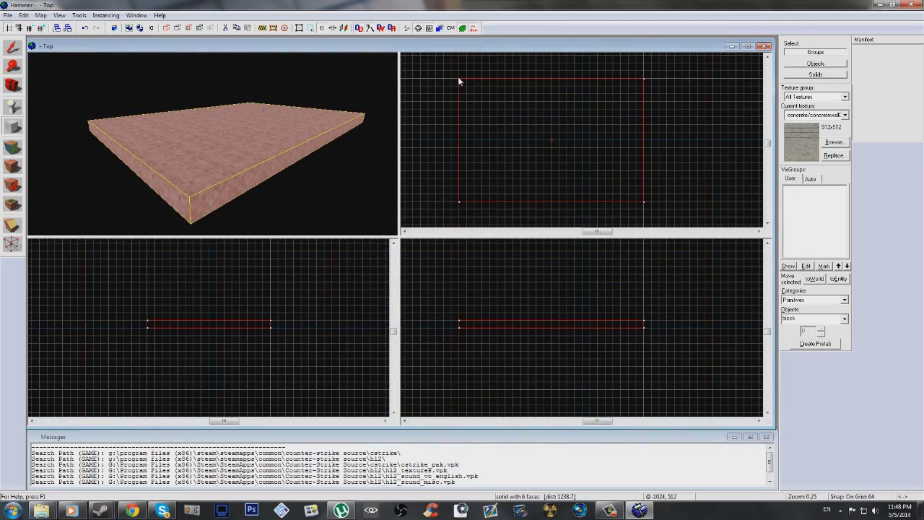
Create a wall block 64 by 1024 units and 384 high on top of the floor along its short west edge.
drag(458, 76, 468, 202)
key(Return)
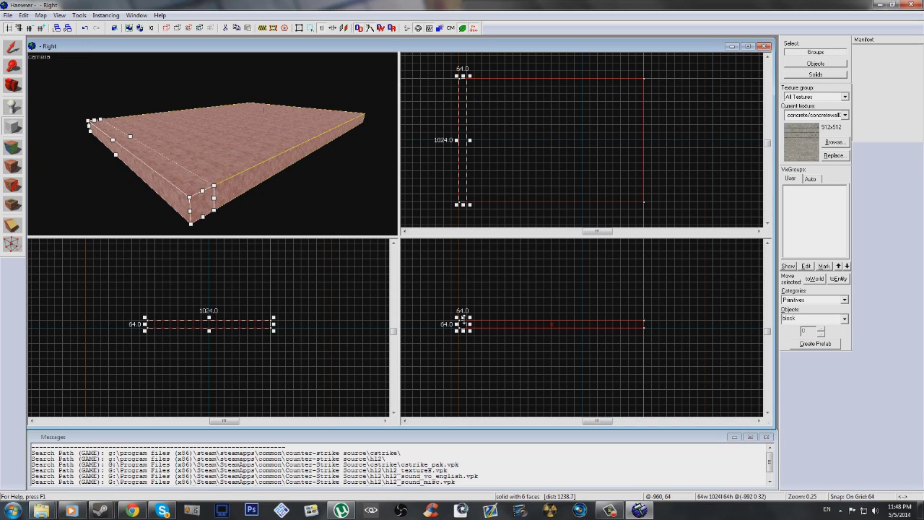
drag(460, 327, 466, 271)
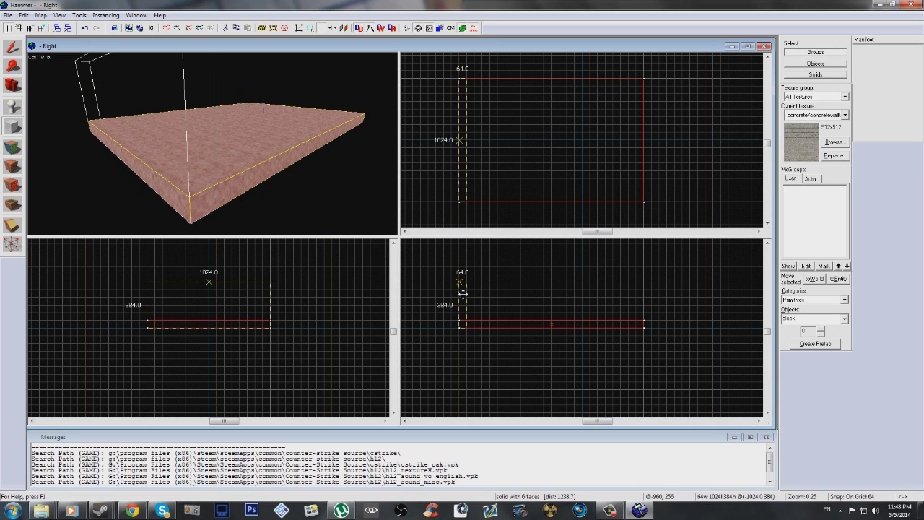
key(Return)
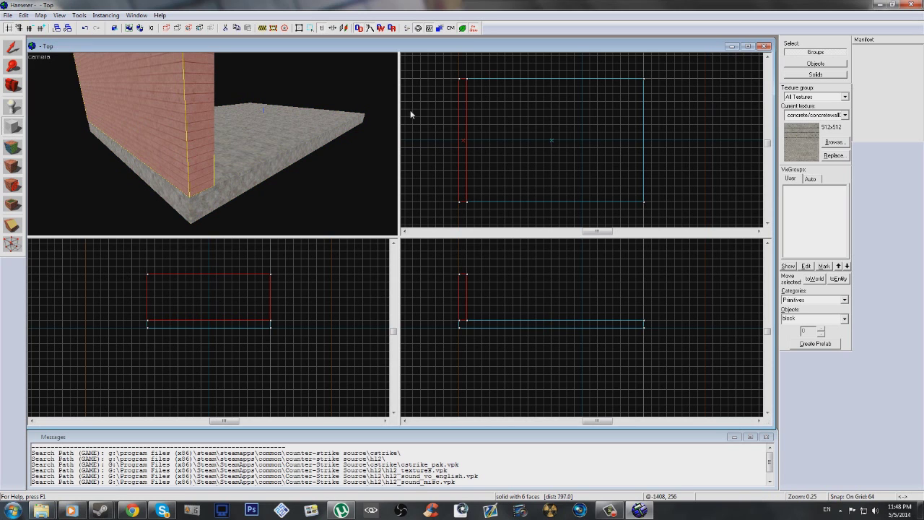
Create a second wall block 1472 by 64 units and 384 high on the floor's long north edge, adjoining the first wall.
drag(466, 81, 647, 88)
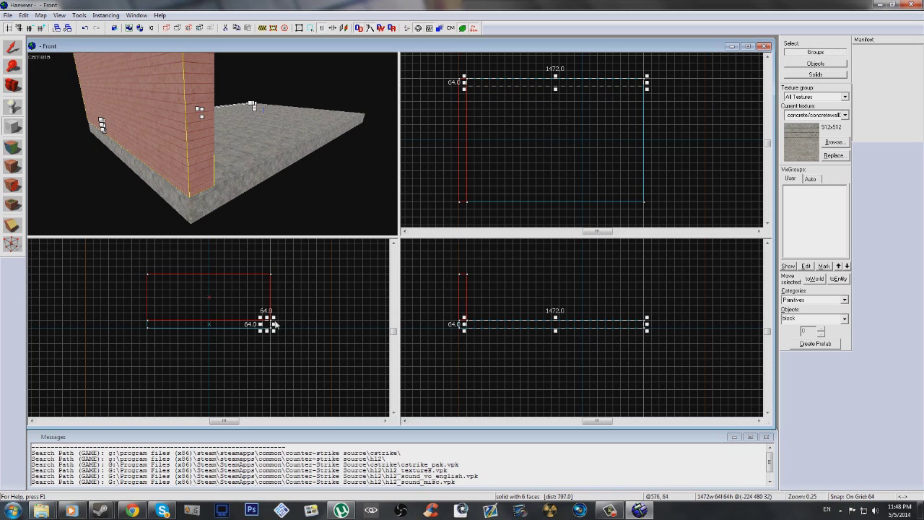
drag(268, 317, 268, 271)
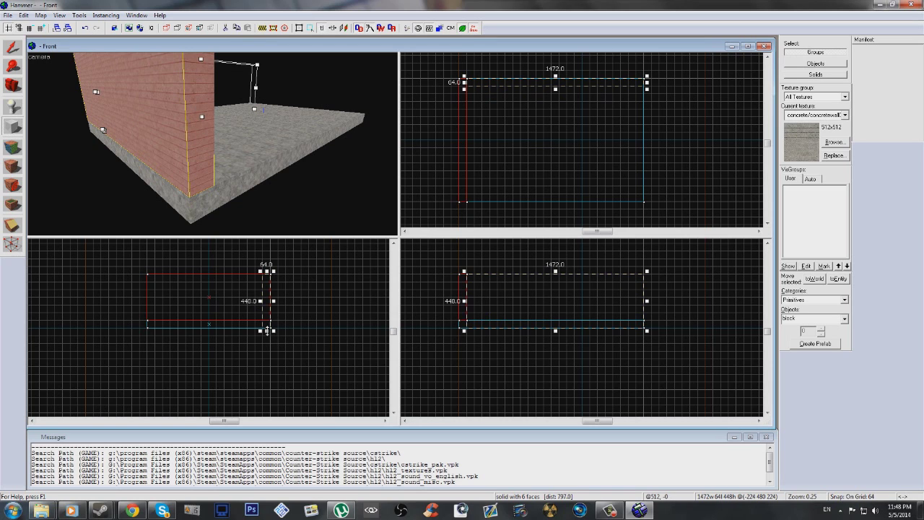
key(Return)
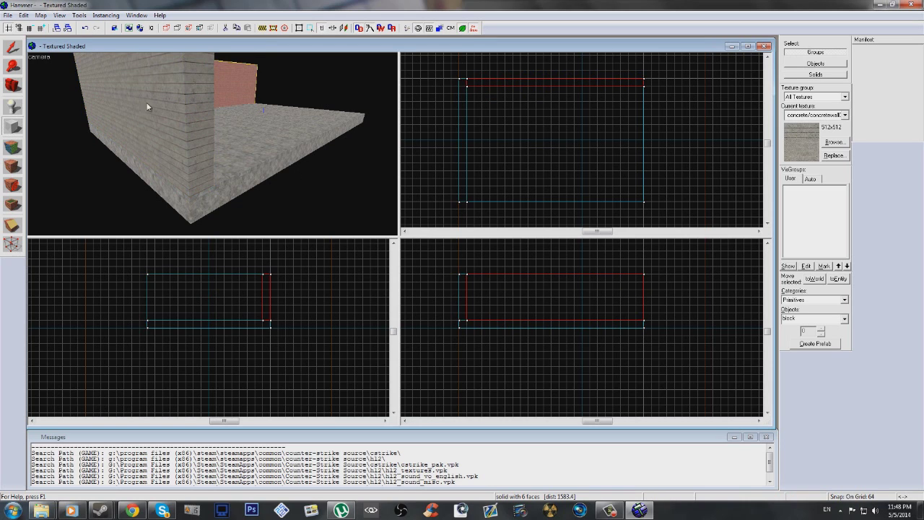
Create a third wall block 64 by 960 units and 384 high on the floor's short east edge, adjoining the north wall.
drag(629, 93, 647, 204)
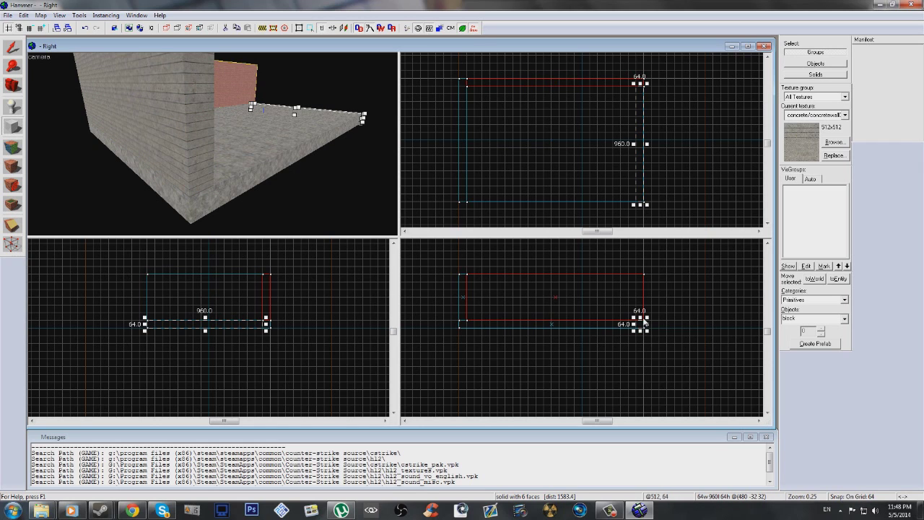
mouse_move(643, 321)
mouse_down()
mouse_move(647, 271)
mouse_move(640, 331)
mouse_move(641, 324)
mouse_up()
key(z)
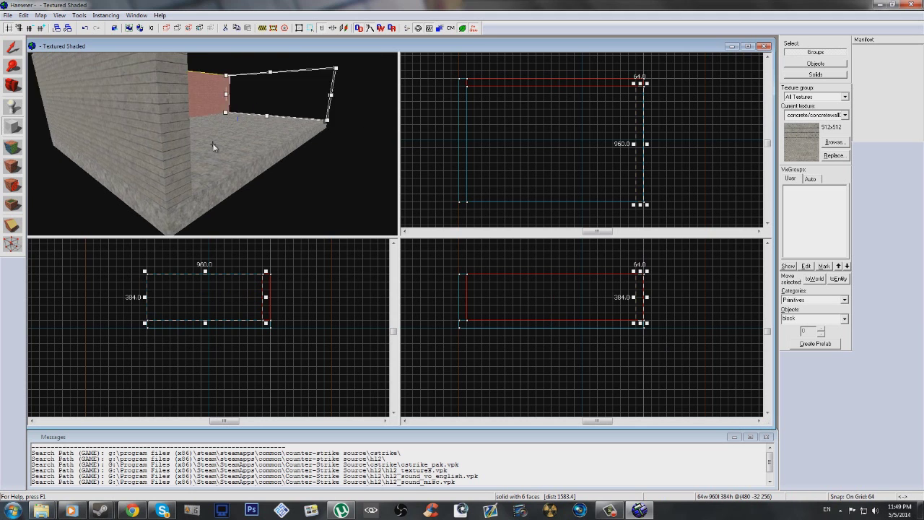
key(w)
key(w)
key(d)
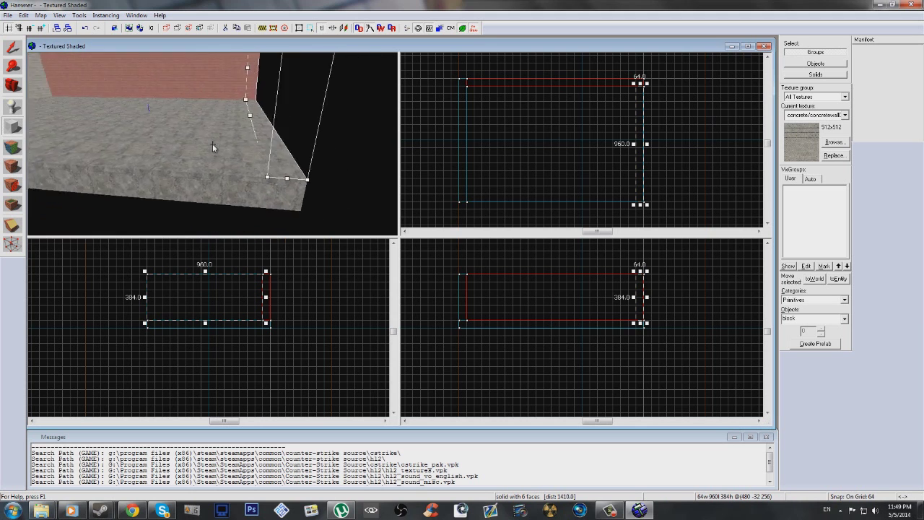
key(w)
key(a)
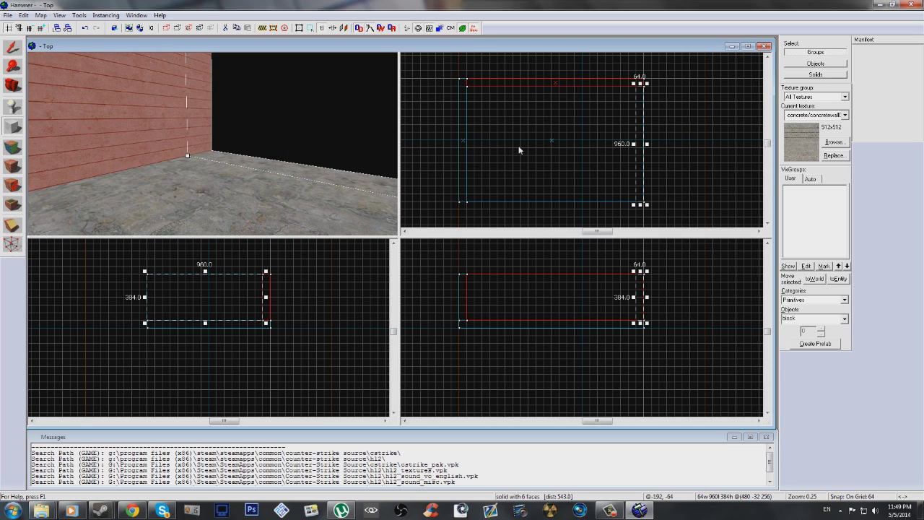
key(Return)
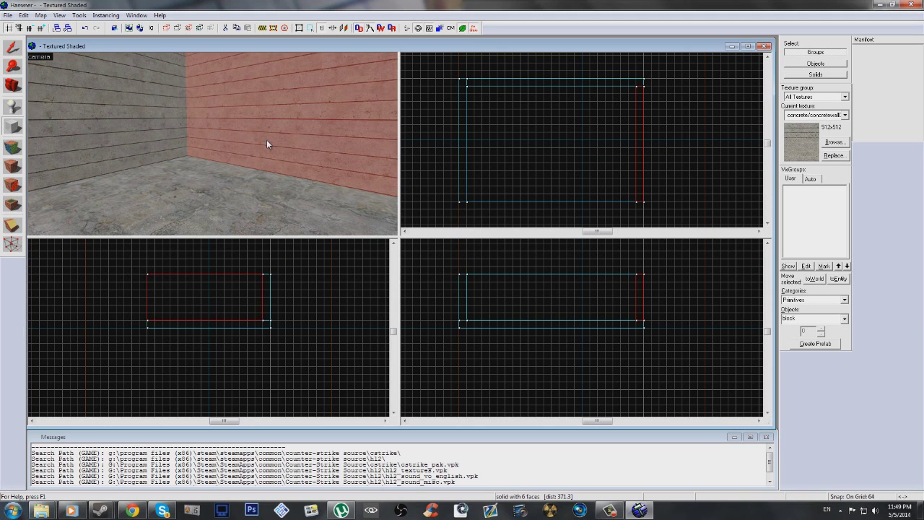
Create a fourth wall block 1408 by 64 units and 384 high on the floor's south edge, between the west and east walls.
key(z)
key(s)
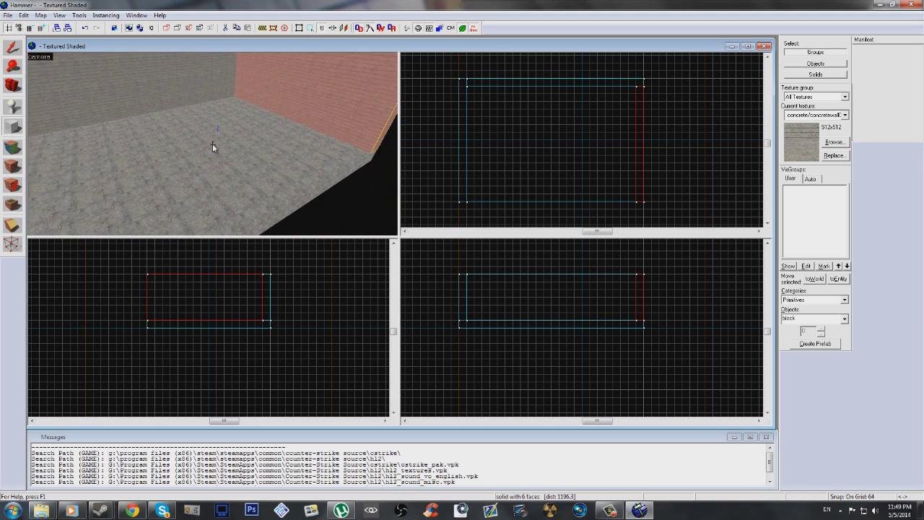
key(s)
key(z)
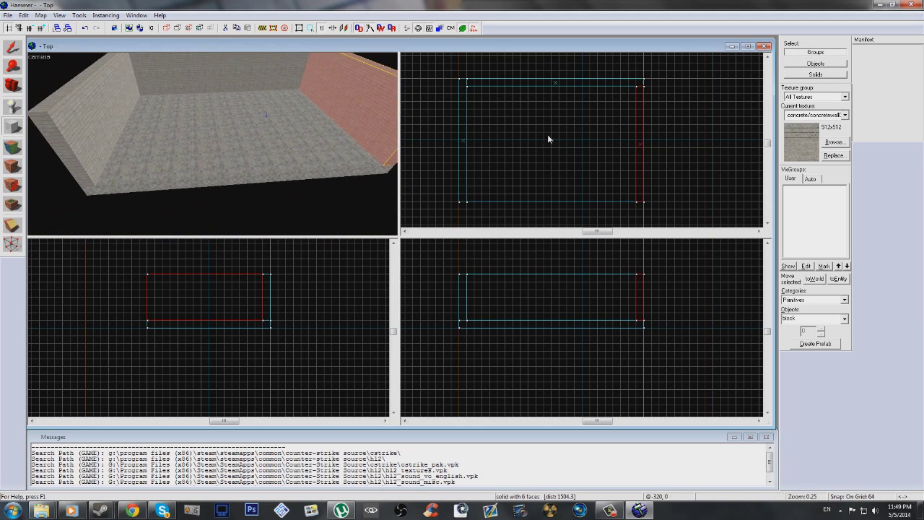
drag(466, 199, 639, 202)
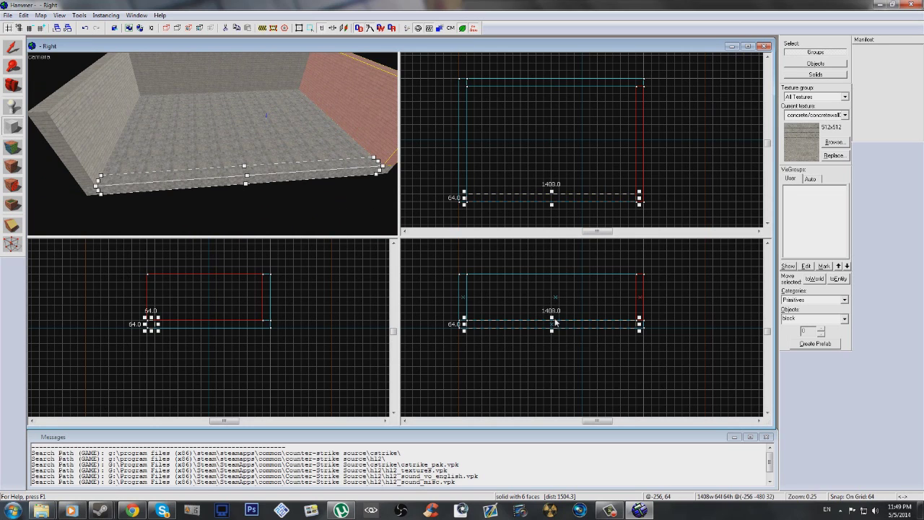
drag(554, 322, 551, 272)
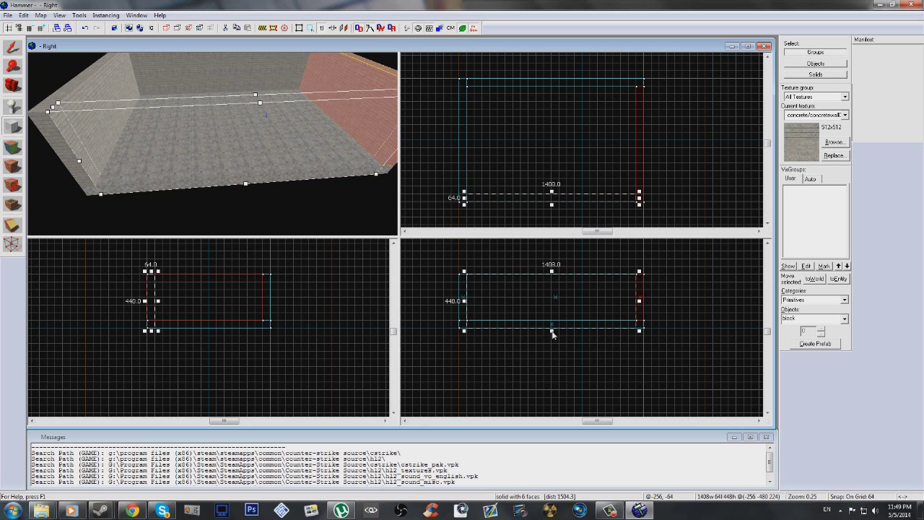
key(Return)
Place an info_player_terrorist entity on the floor near the room's northwest corner and select it.
key(z)
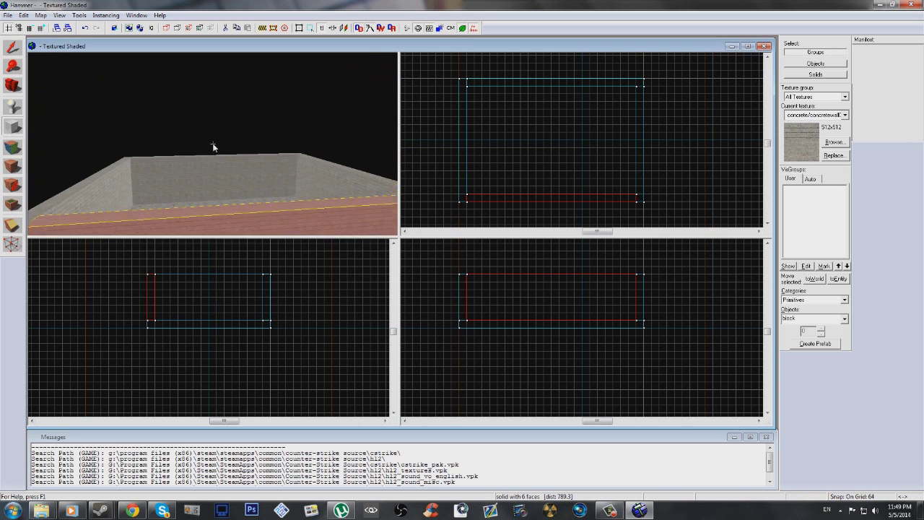
key(w)
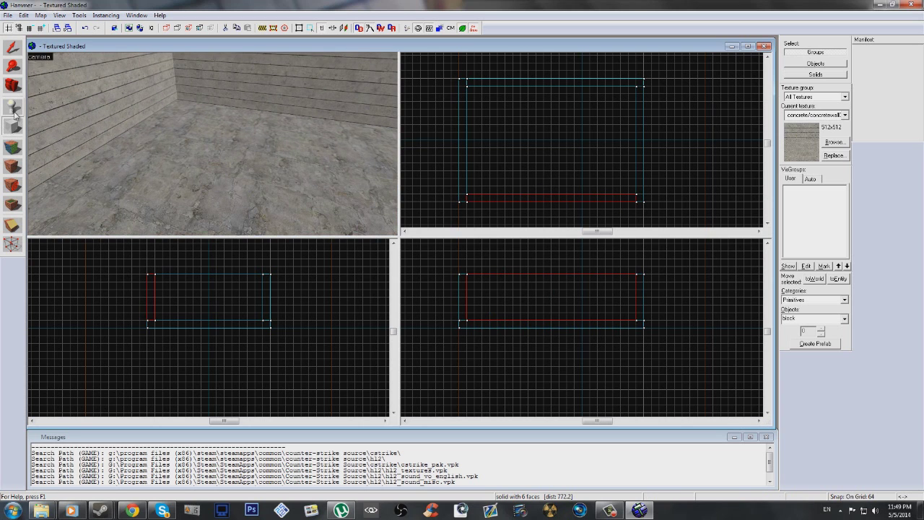
click(15, 107)
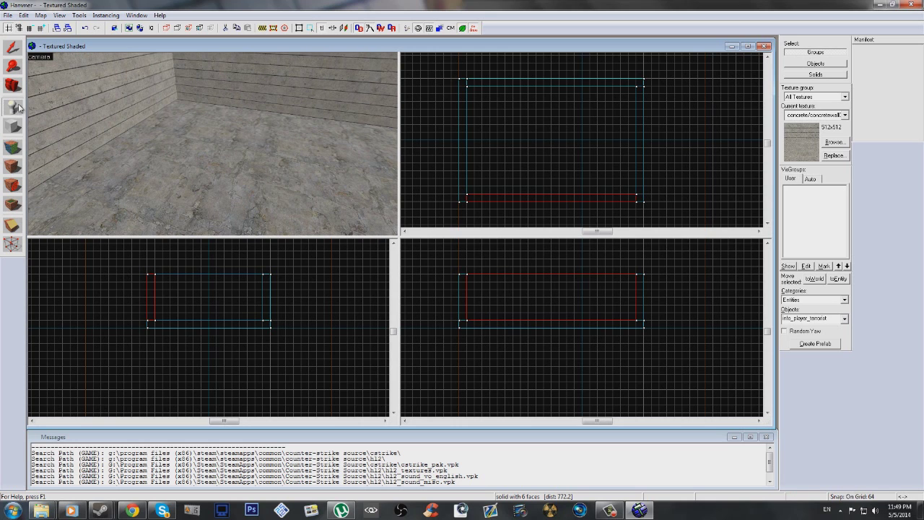
click(18, 107)
click(185, 132)
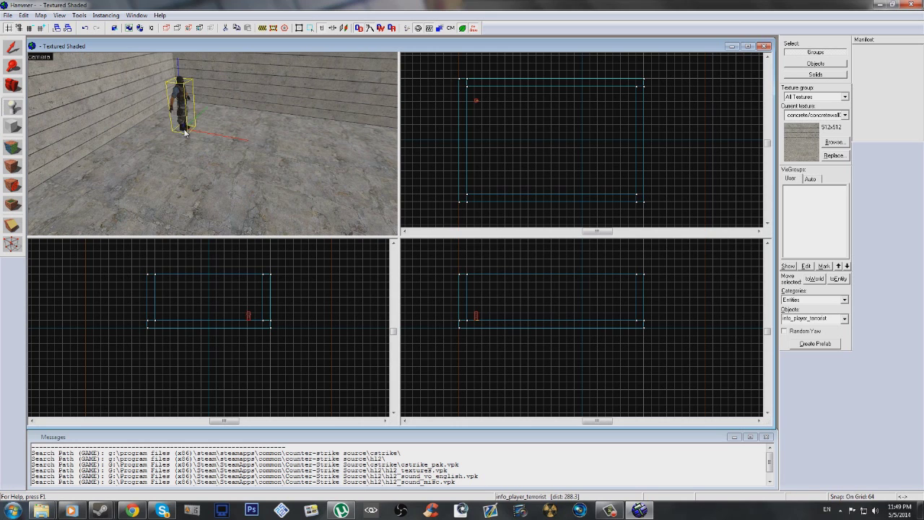
click(13, 51)
Change the class of the placed player entity to info_player_start and apply it.
key(z)
key(d)
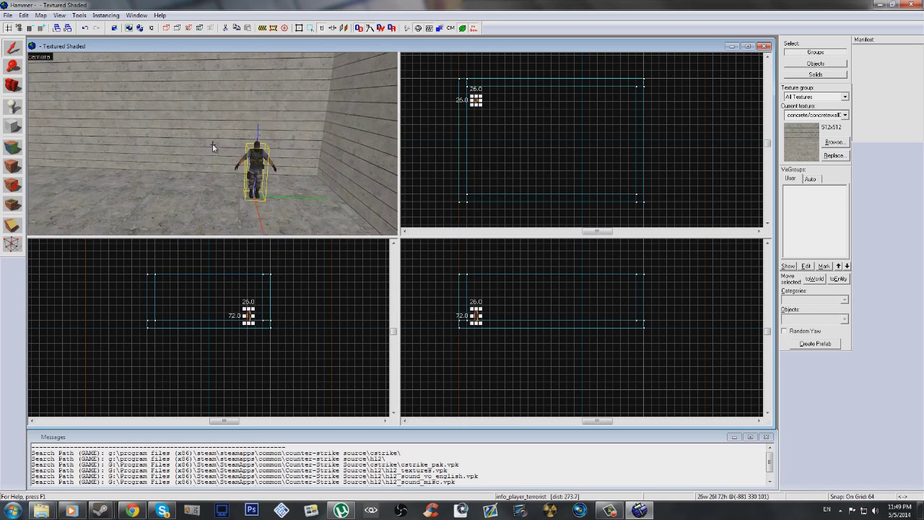
key(w)
key(w)
key(s)
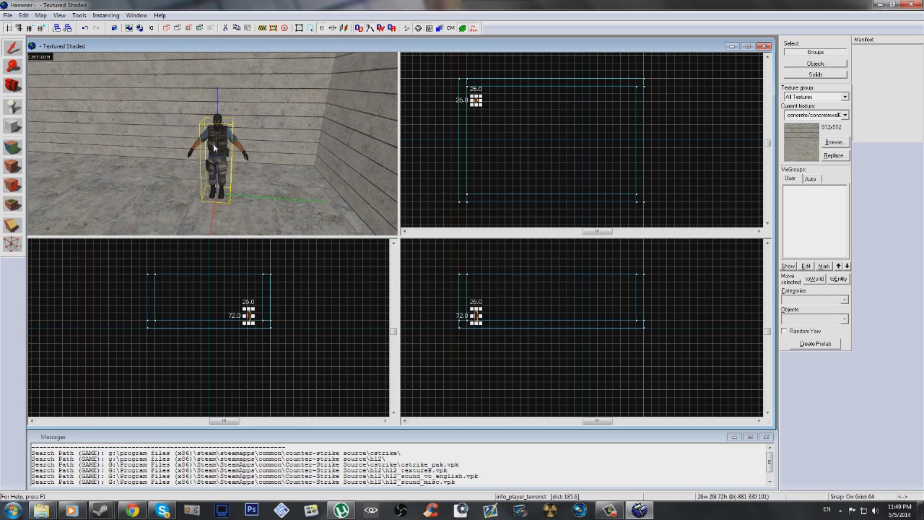
key(w)
key(s)
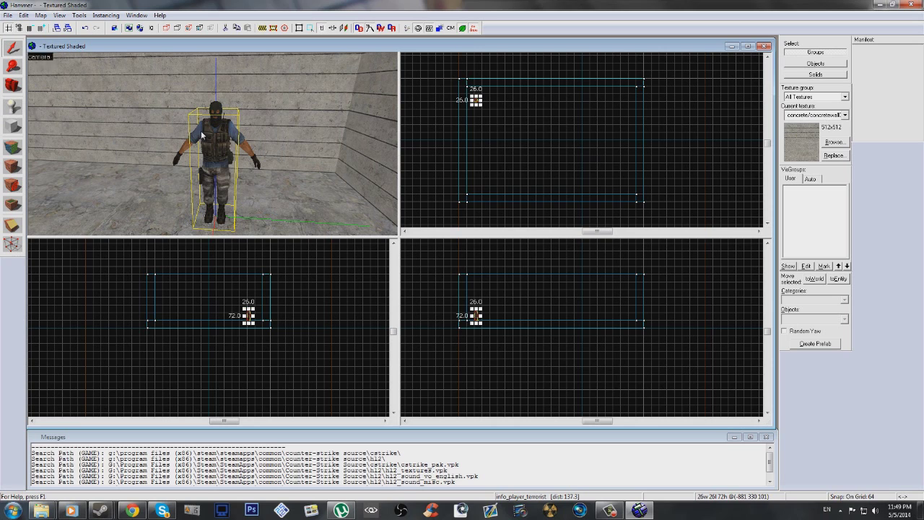
double_click(224, 150)
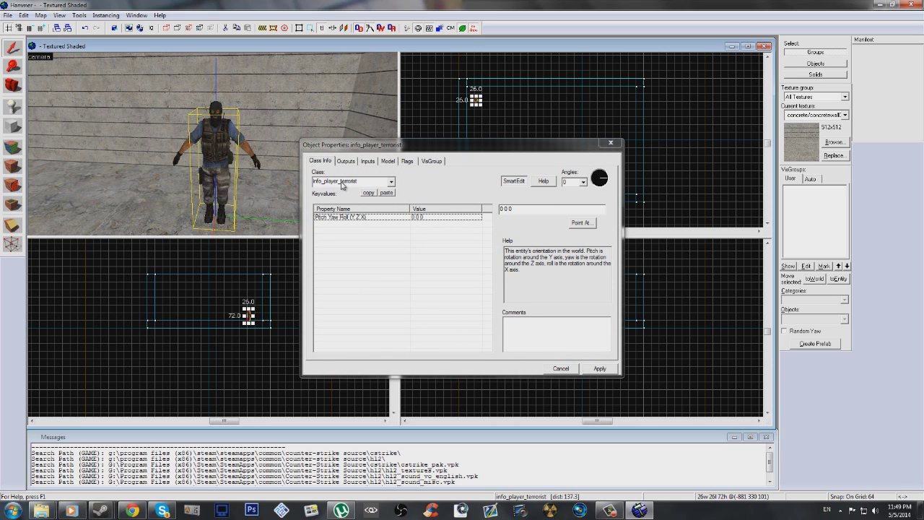
drag(341, 185, 374, 181)
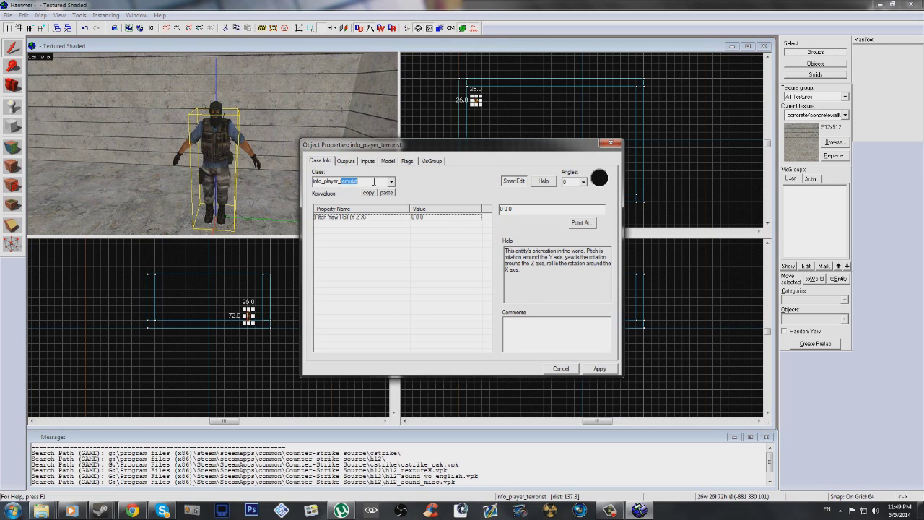
text(start)
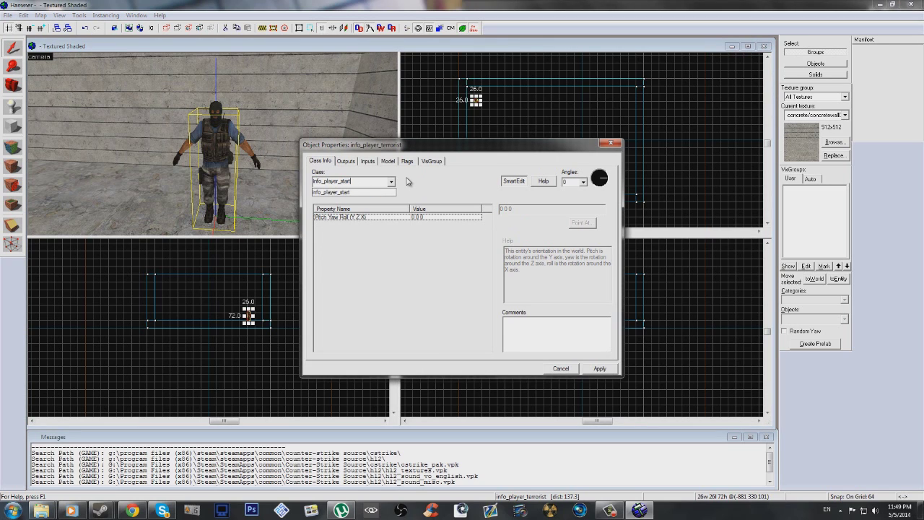
click(601, 369)
click(611, 143)
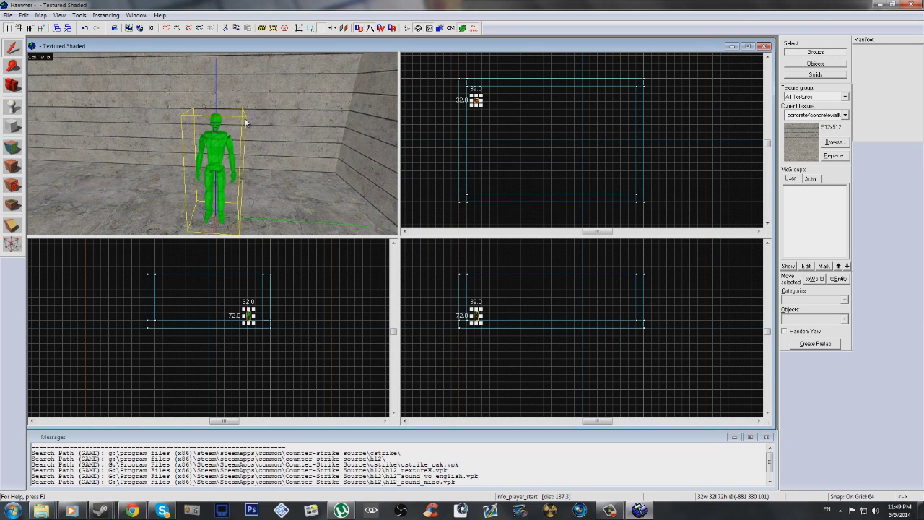
Reduce the grid size to 4 units and raise the player start slightly above the floor.
key(w)
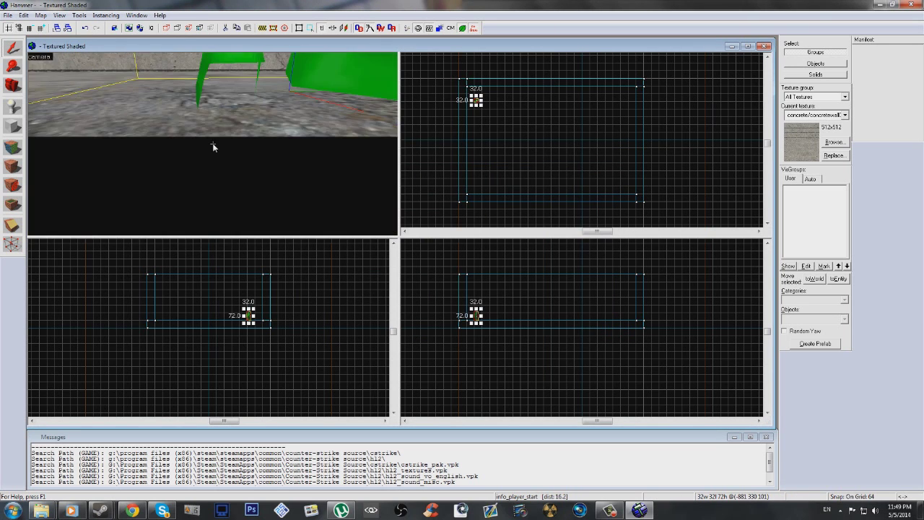
key(s)
key(Down)
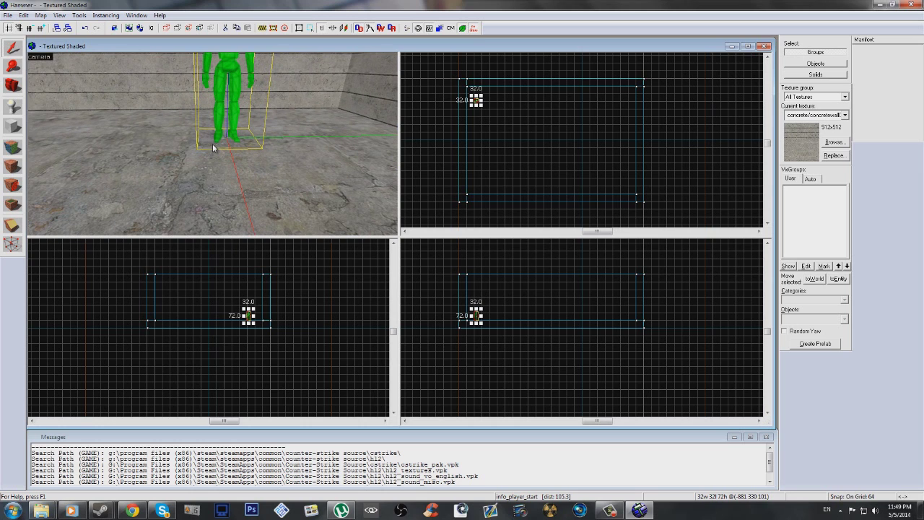
click(11, 54)
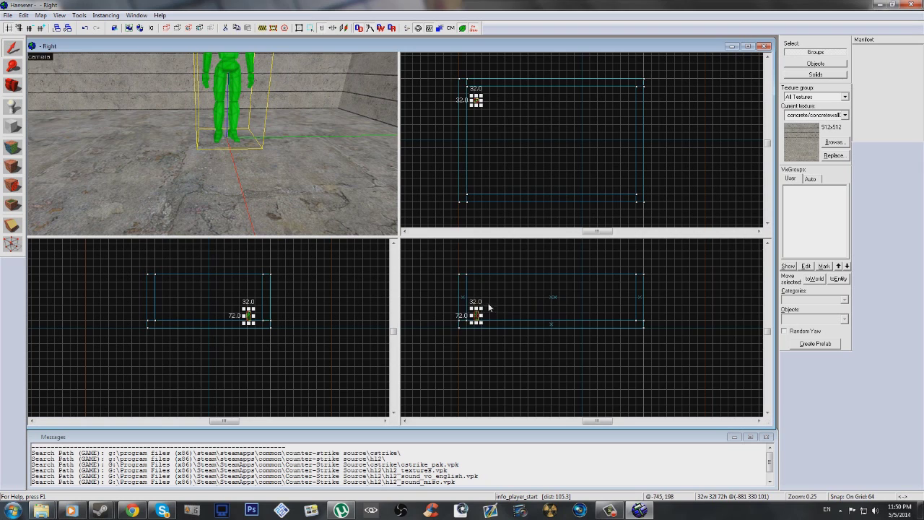
scroll(476, 307, up, 8)
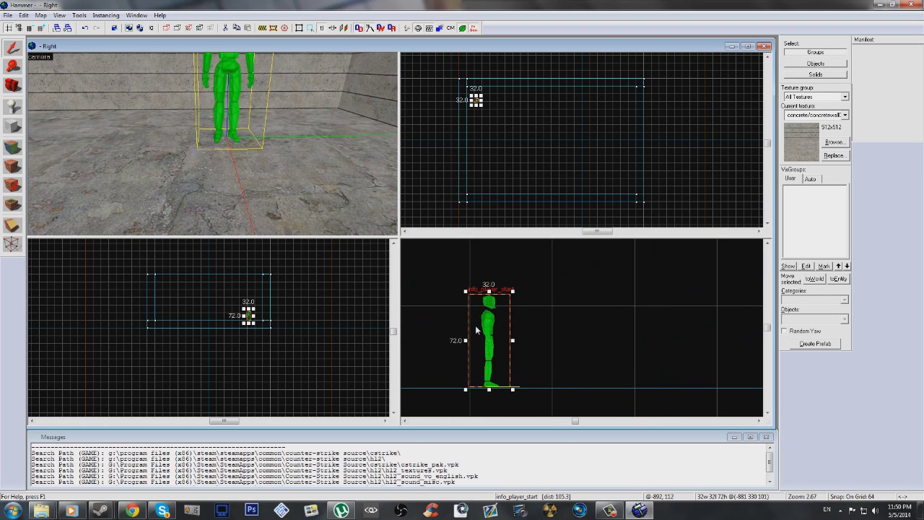
scroll(524, 303, down, 1)
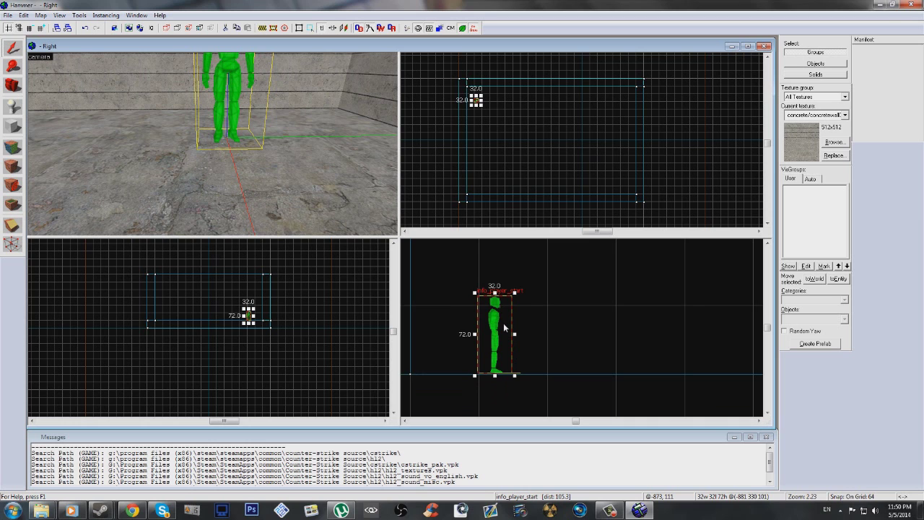
key(bracketleft)
key(bracketleft)
key(bracketleft)
key(bracketleft)
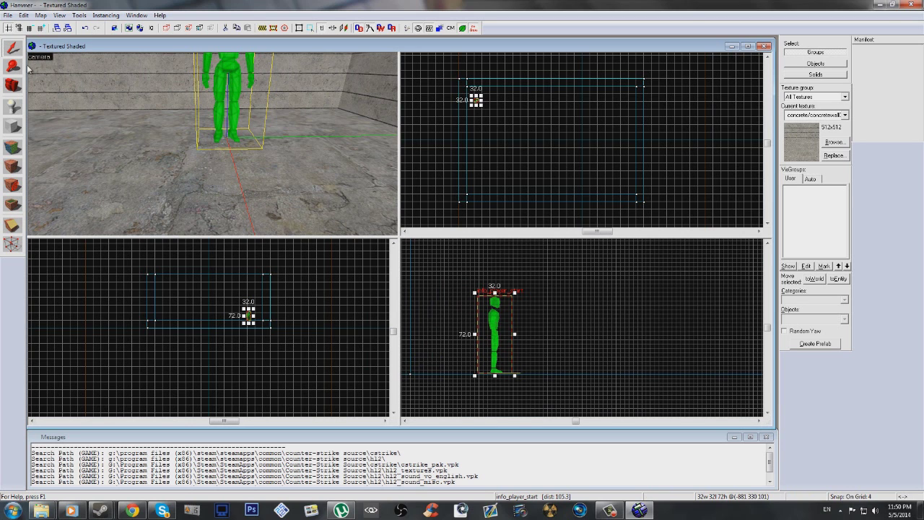
drag(496, 352, 497, 352)
scroll(214, 147, up, 3)
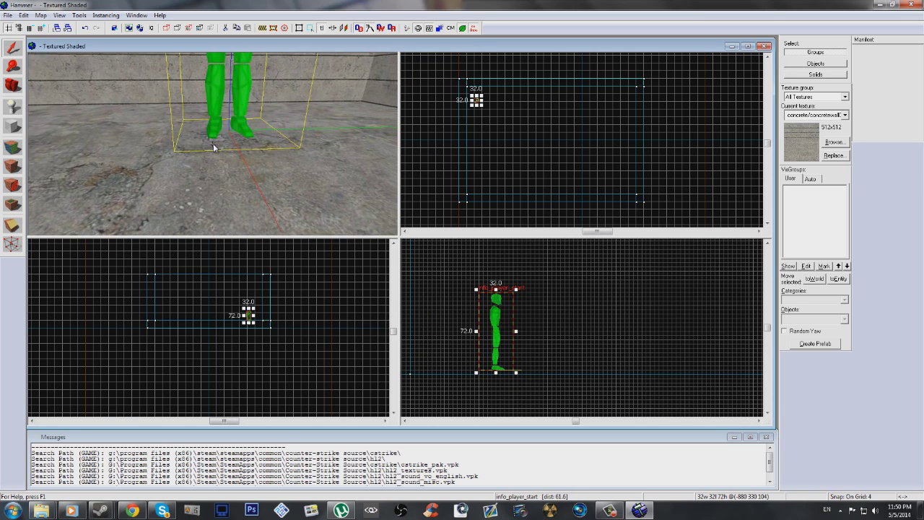
scroll(213, 147, down, 3)
Set the grid size back up to 32 units.
key(bracketright)
key(bracketright)
key(bracketright)
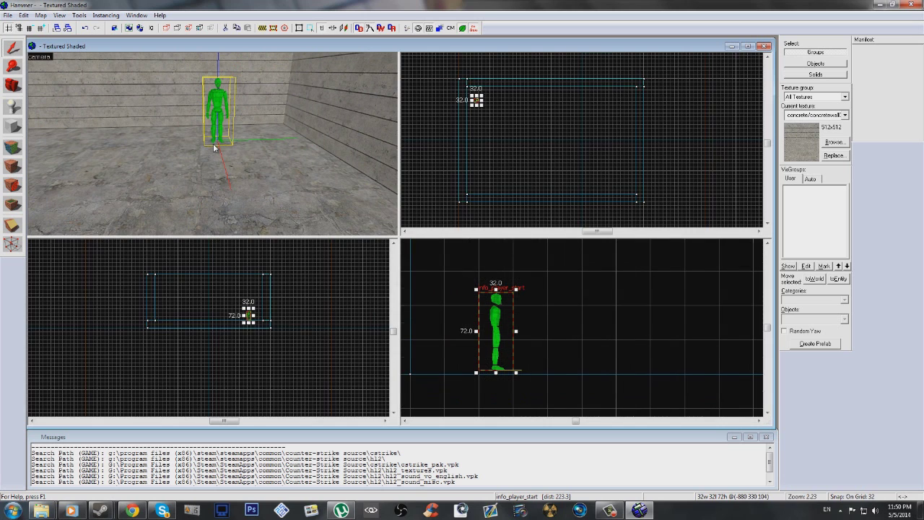
Filter the texture browser for "skybox" and make tools/toolsskybox the current texture.
scroll(214, 147, down, 6)
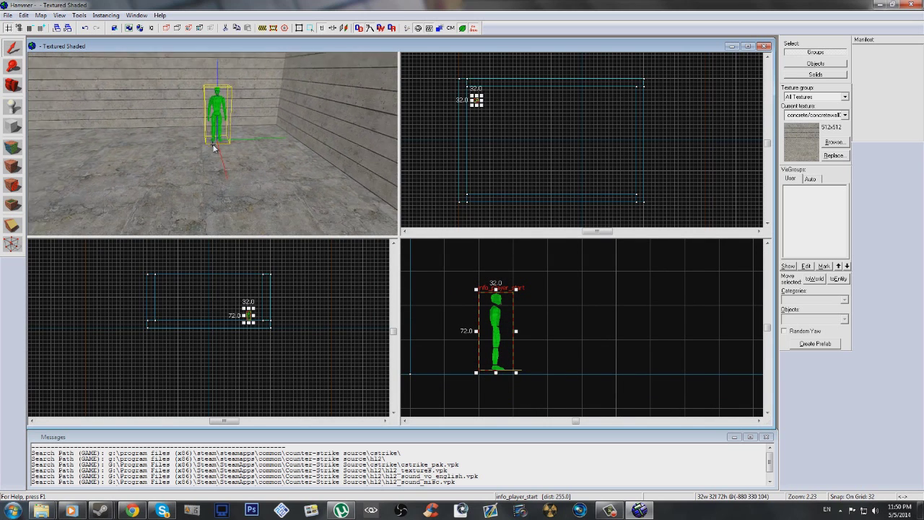
key(a)
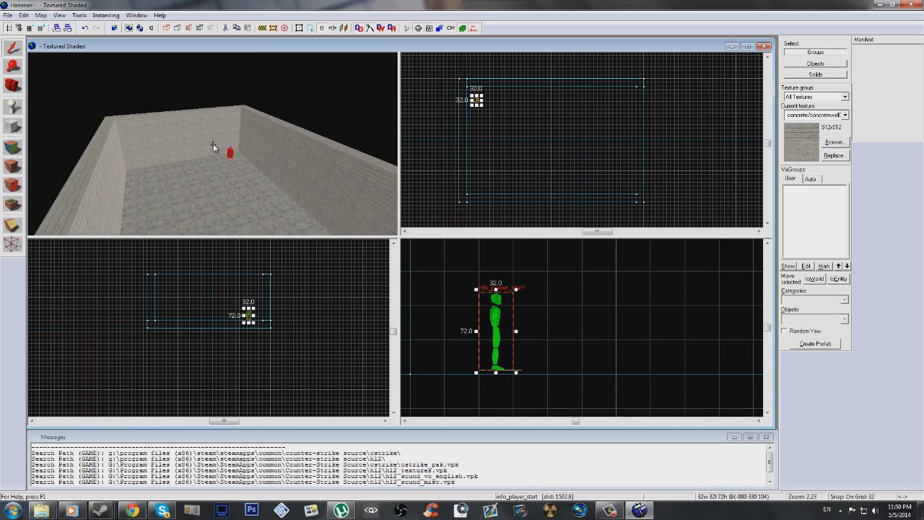
scroll(213, 143, down, 10)
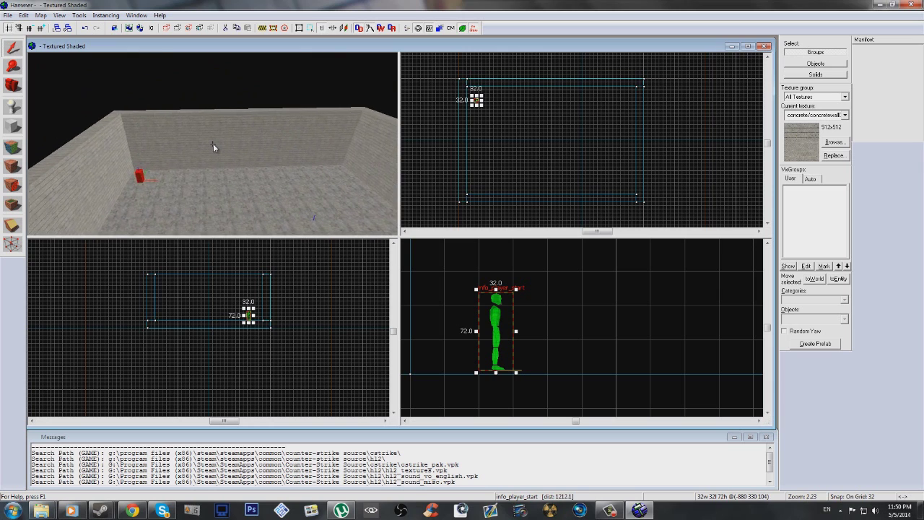
key(s)
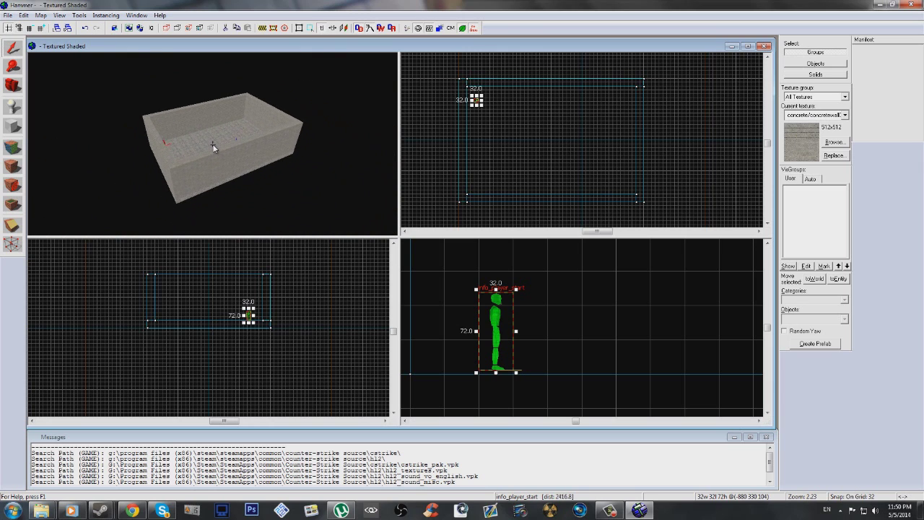
key(w)
key(z)
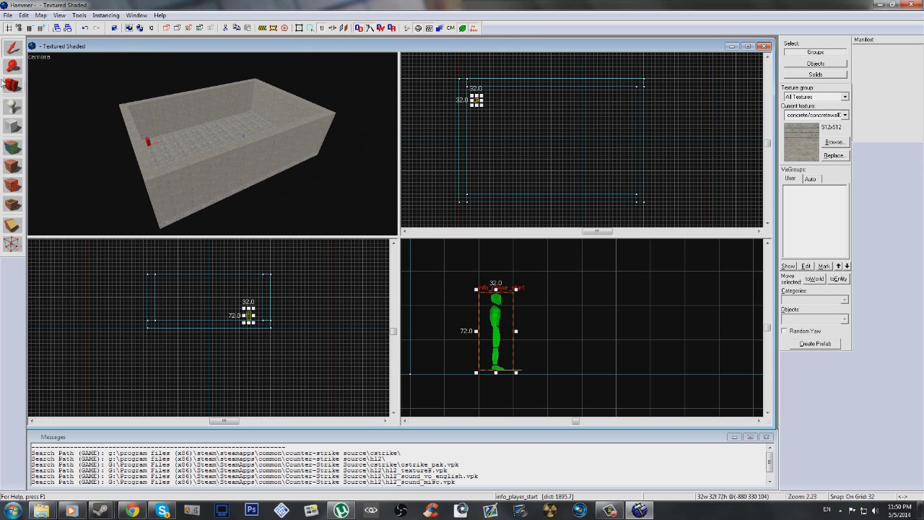
click(834, 141)
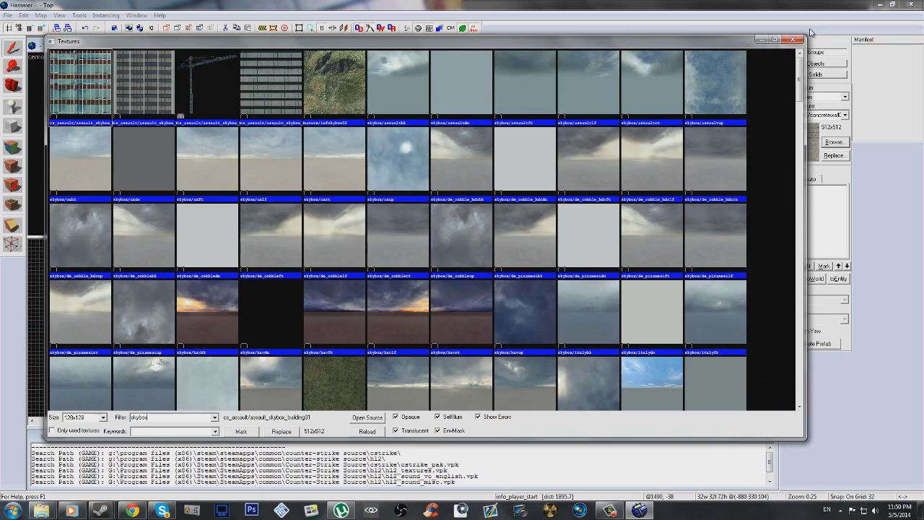
drag(800, 72, 782, 400)
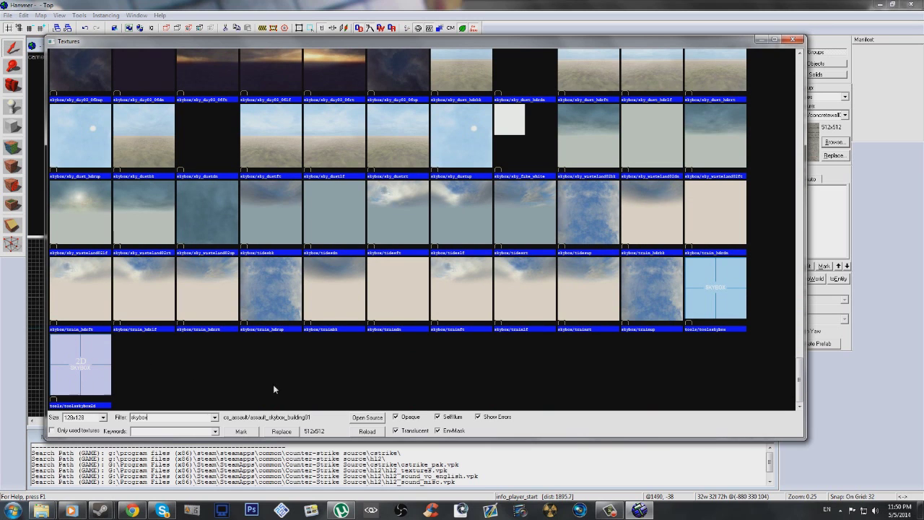
double_click(717, 290)
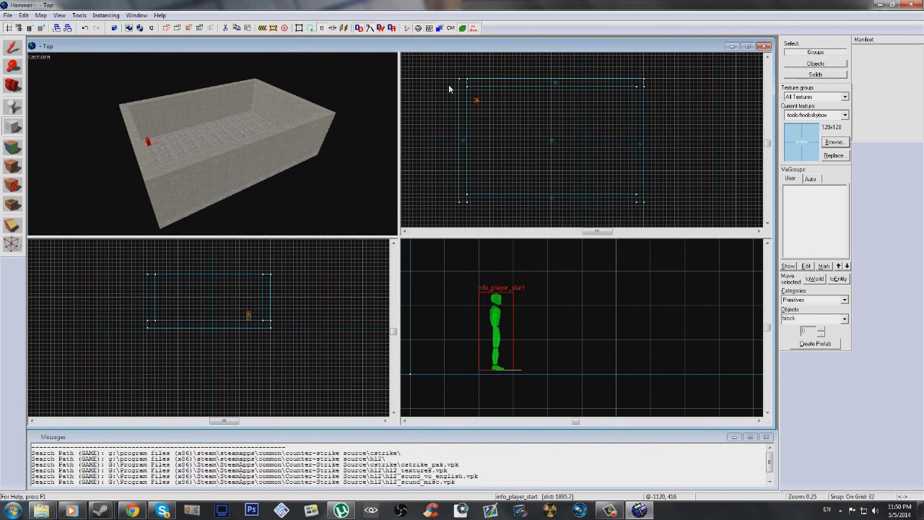
Set the grid size to 64 units and outline a block about 2112 by 1792 units around the room in the top view.
scroll(455, 101, down, 1)
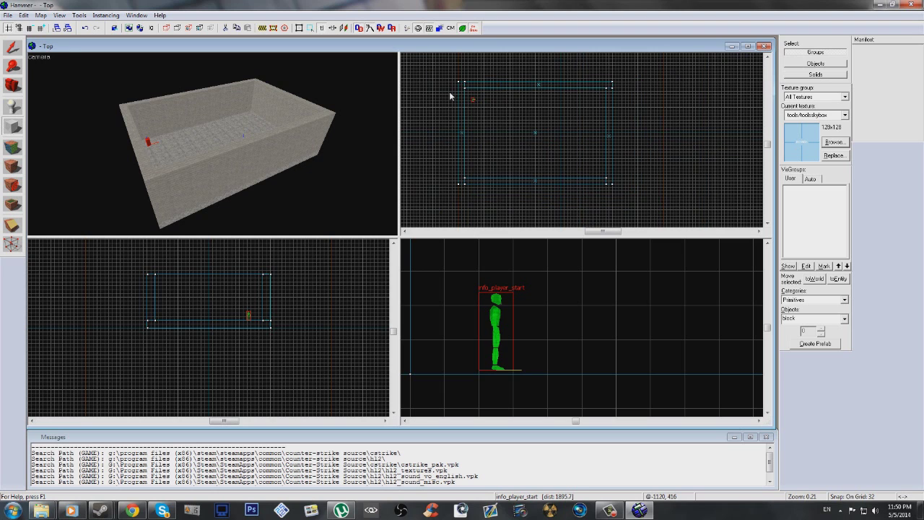
key(bracketright)
scroll(443, 147, down, 1)
key(bracketright)
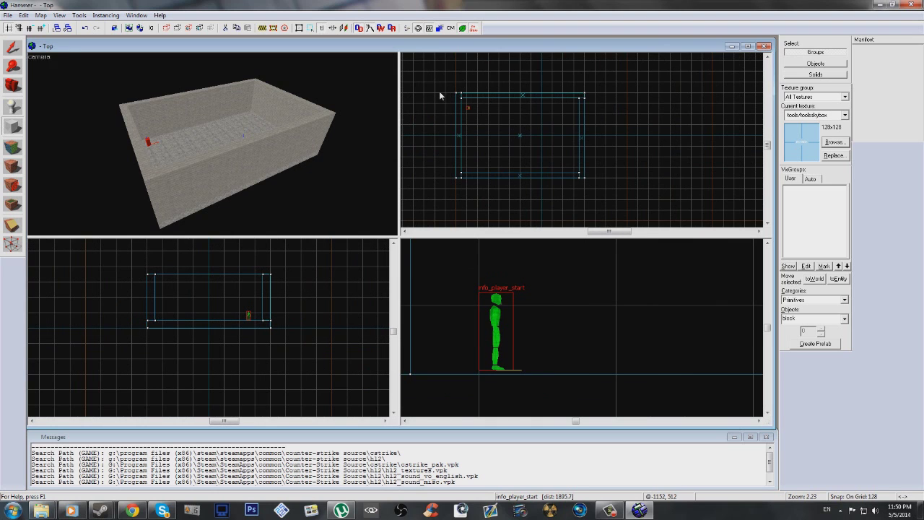
key(bracketleft)
drag(434, 64, 614, 214)
Stretch the block outline above and below the room to a height of 960 units and create the skybox block.
scroll(502, 337, up, 1)
scroll(502, 337, down, 10)
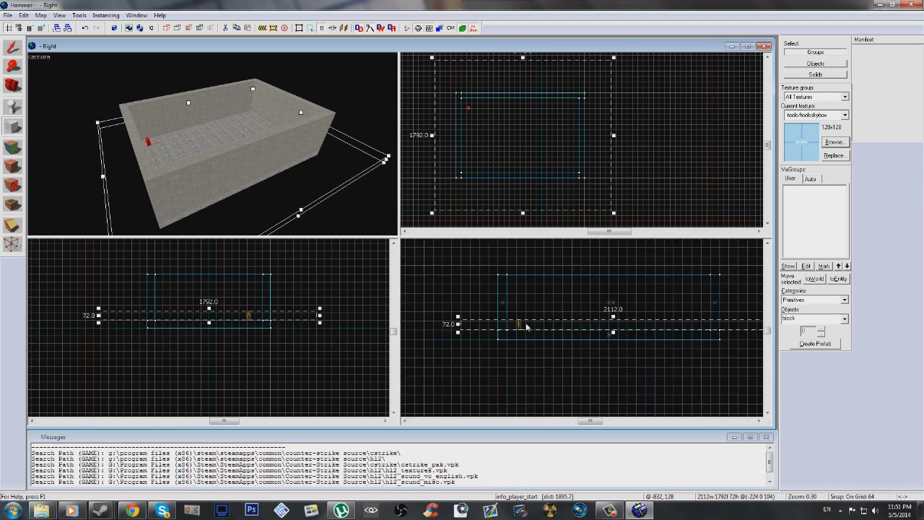
drag(590, 322, 590, 291)
mouse_move(590, 331)
mouse_down()
mouse_move(589, 358)
mouse_move(590, 345)
mouse_up()
drag(590, 280, 589, 277)
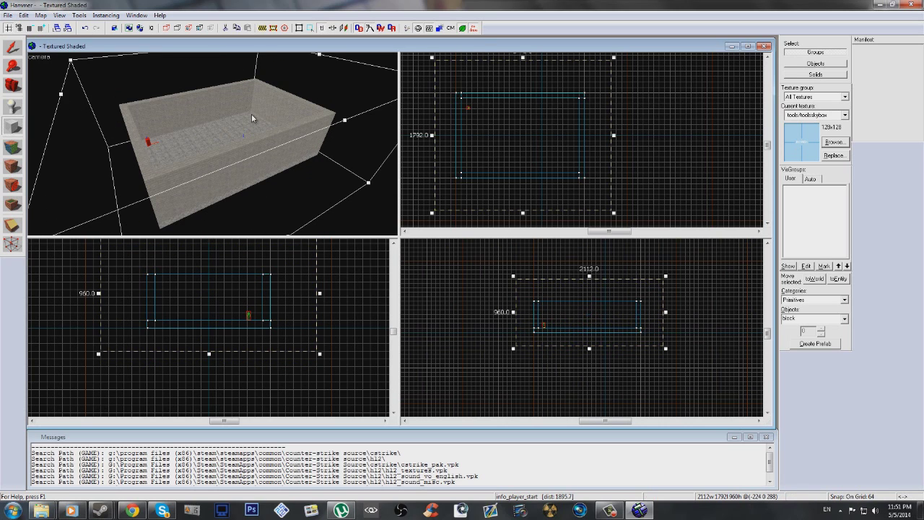
key(z)
key(s)
key(Return)
scroll(213, 143, up, 6)
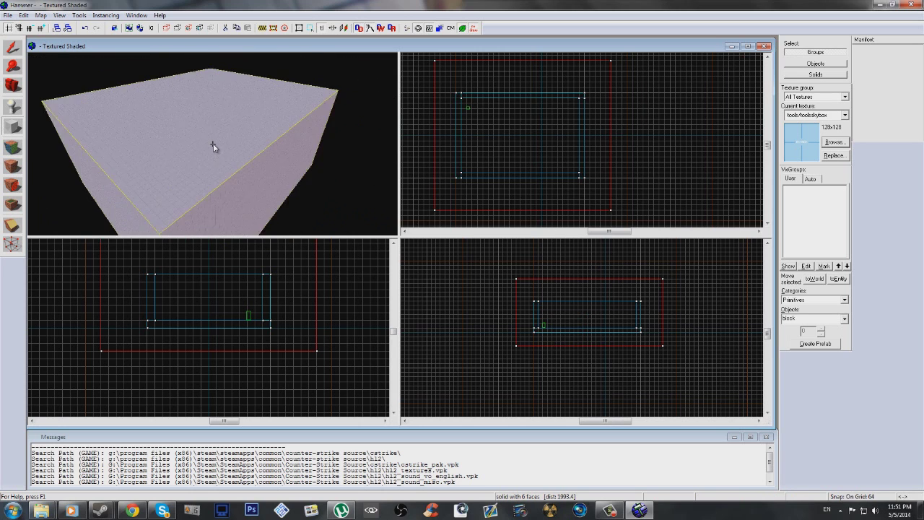
Deselect the skybox block and inspect it from outside and inside in the camera view.
click(17, 45)
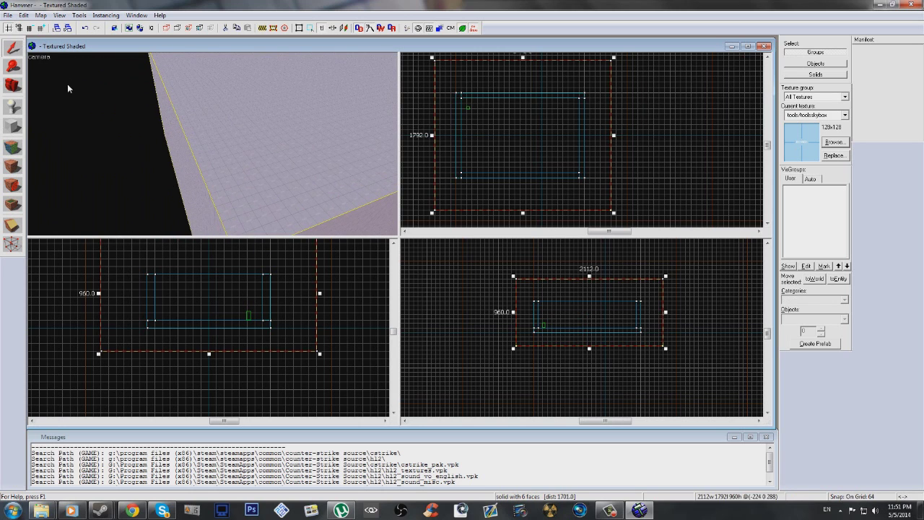
click(73, 95)
key(z)
key(w)
scroll(212, 147, down, 8)
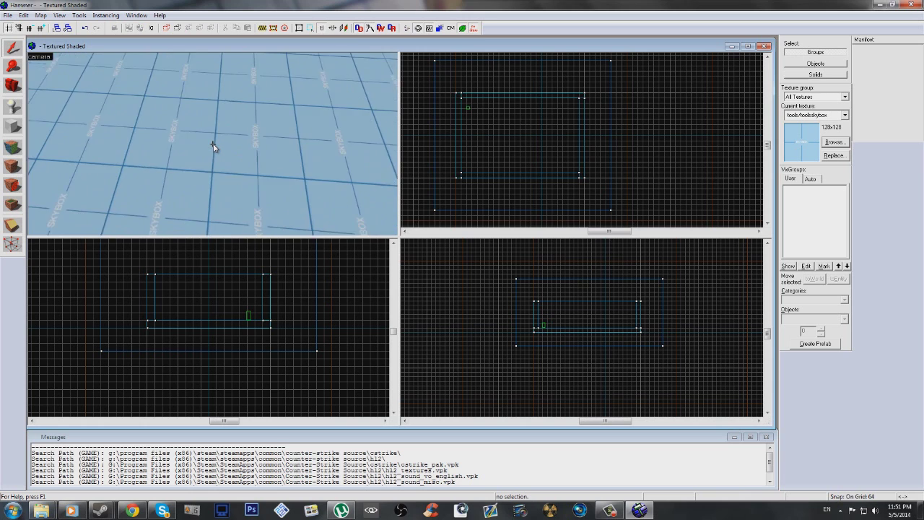
key(Left)
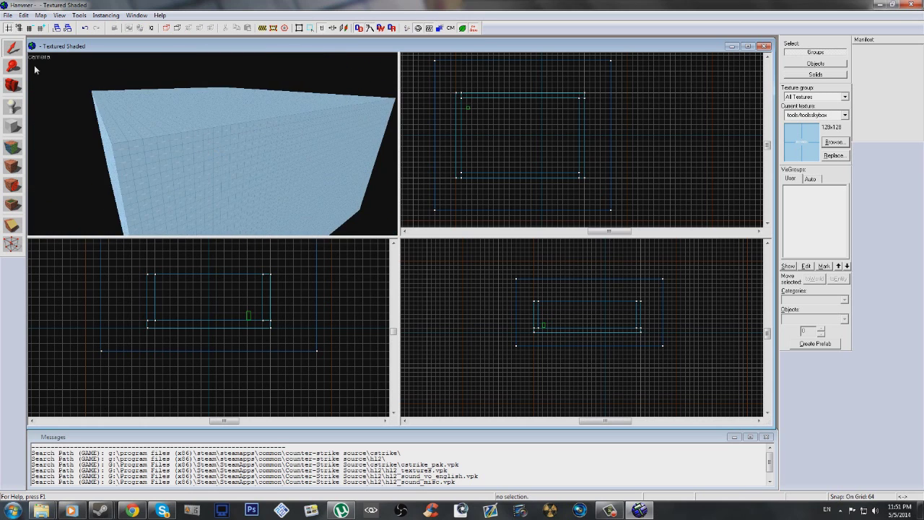
key(z)
key(w)
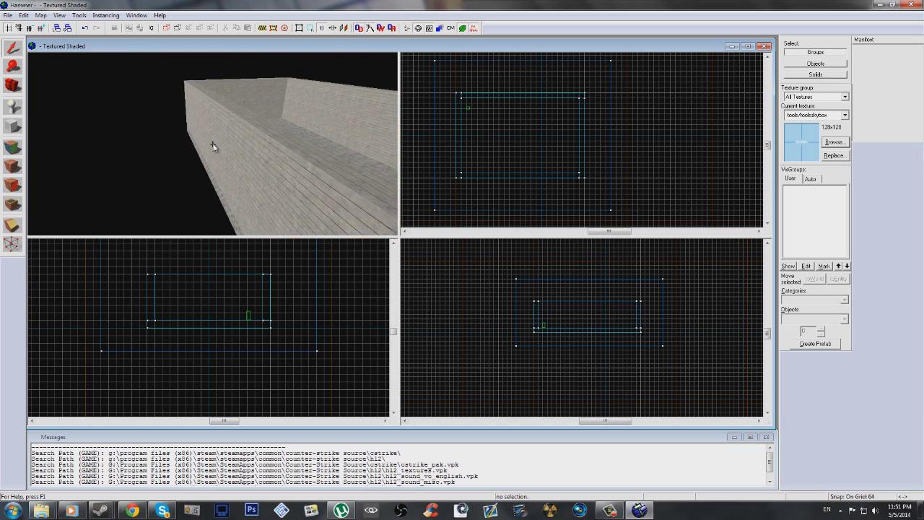
scroll(213, 147, down, 6)
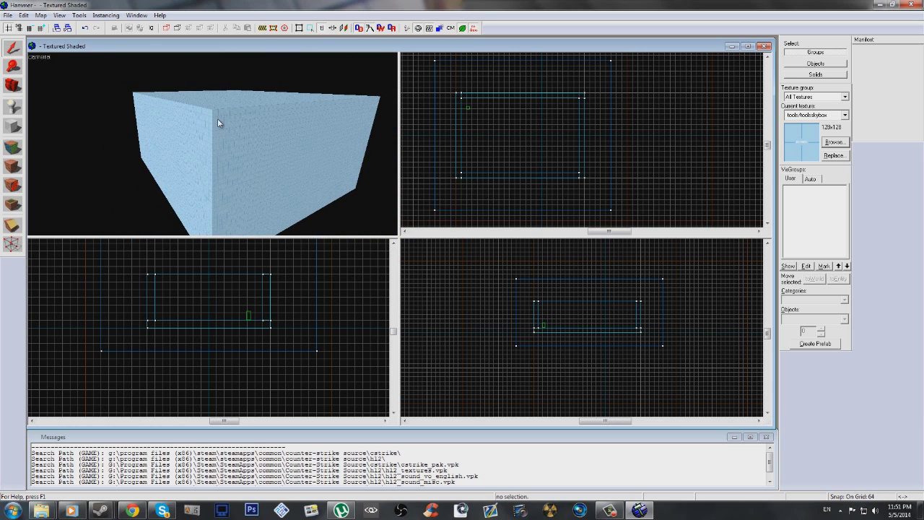
Select the skybox block and make it hollow with a wall thickness of -16.
click(217, 120)
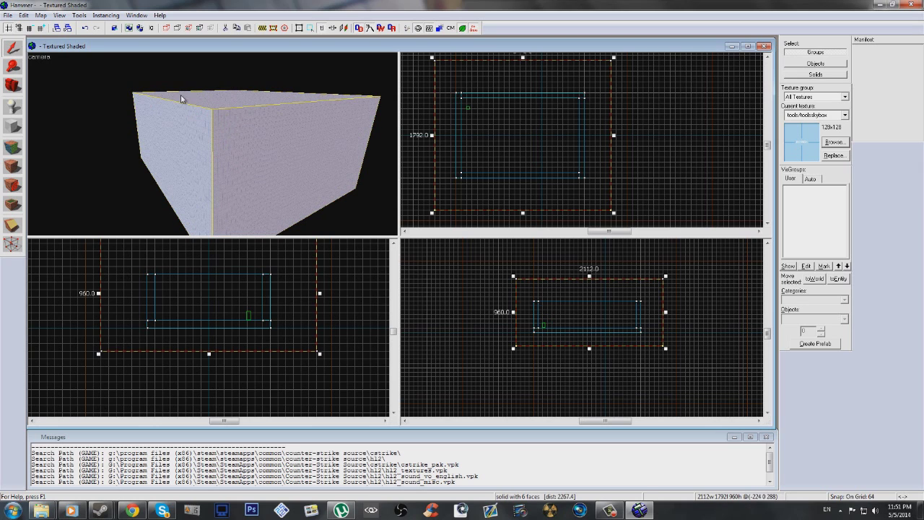
click(79, 15)
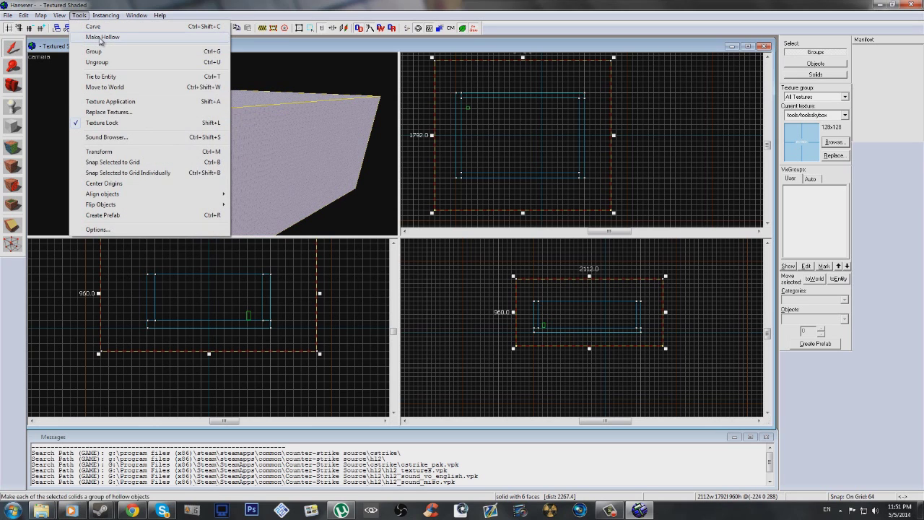
click(102, 37)
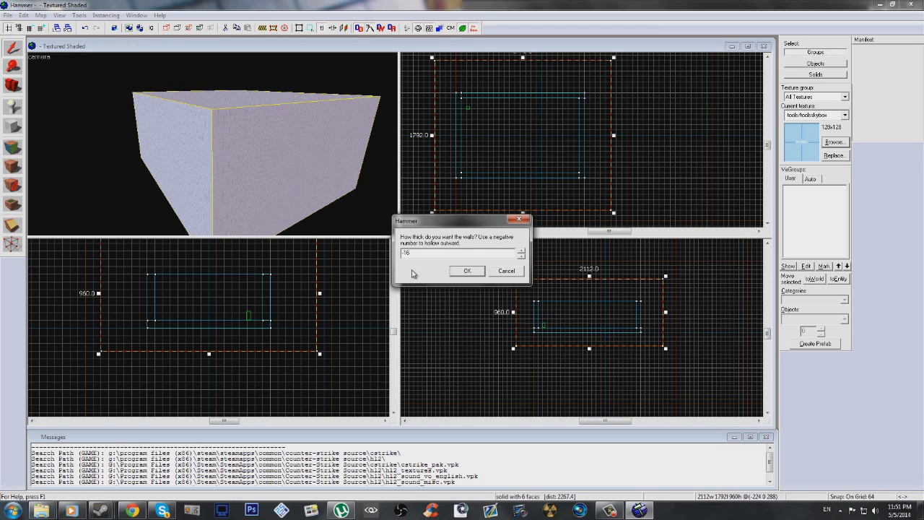
key(Return)
Fly through the hollow skybox and examine its inner walls, the room and the player start.
key(z)
key(w)
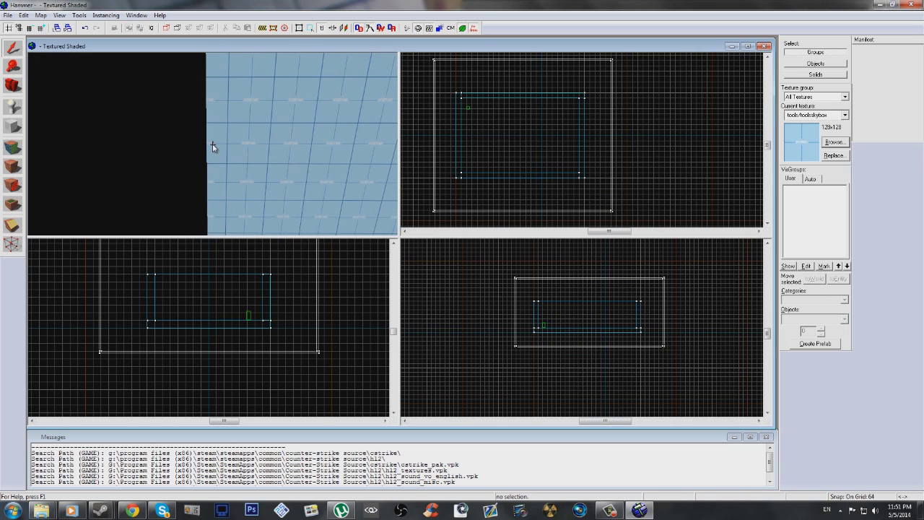
key(w)
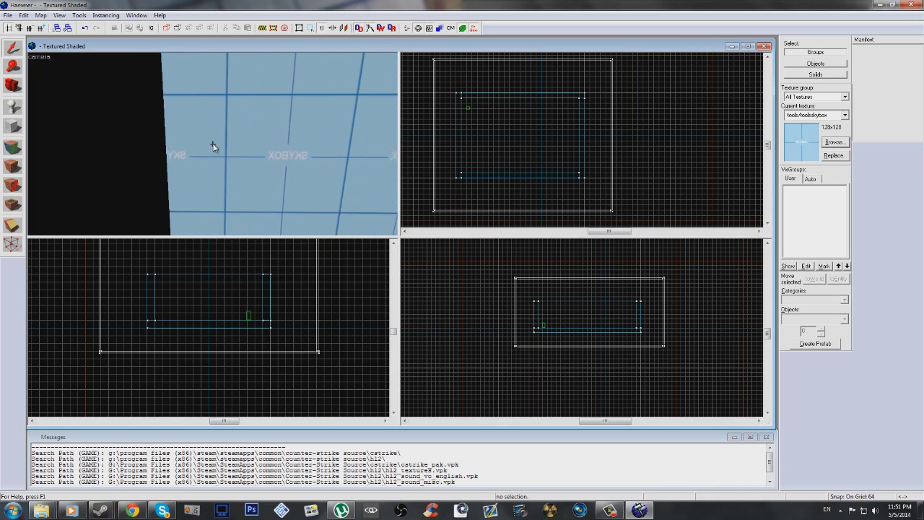
key(a)
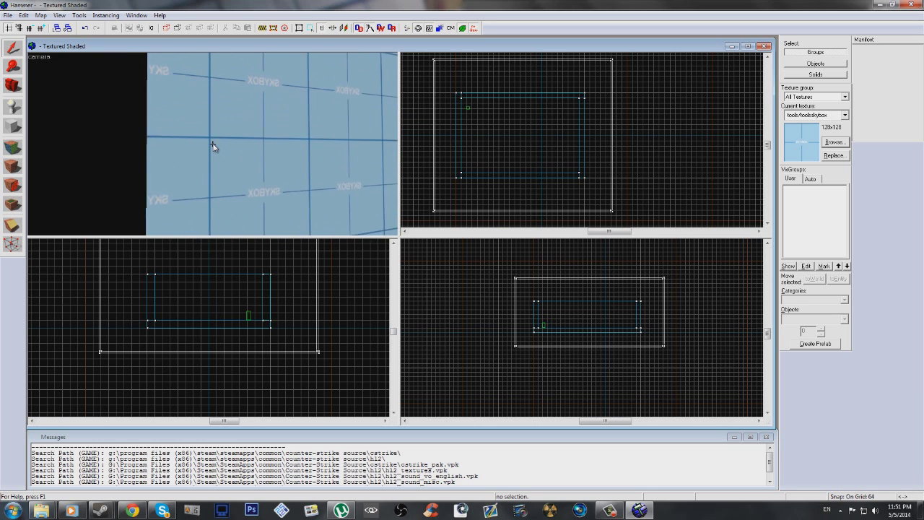
key(w)
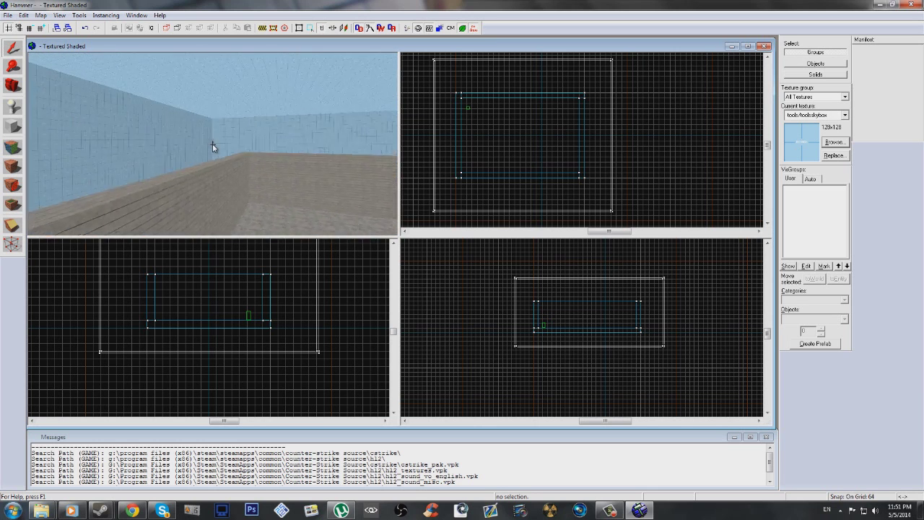
key(Down)
key(w)
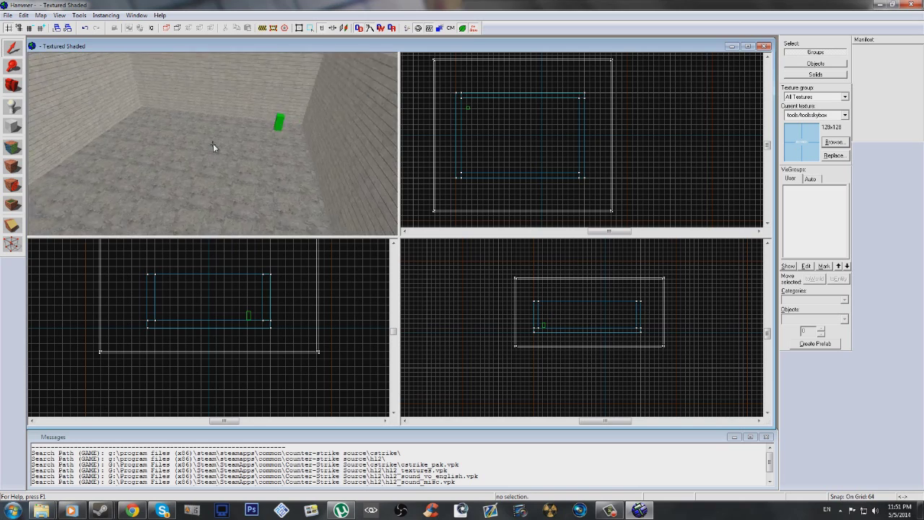
key(w)
key(Up)
key(Down)
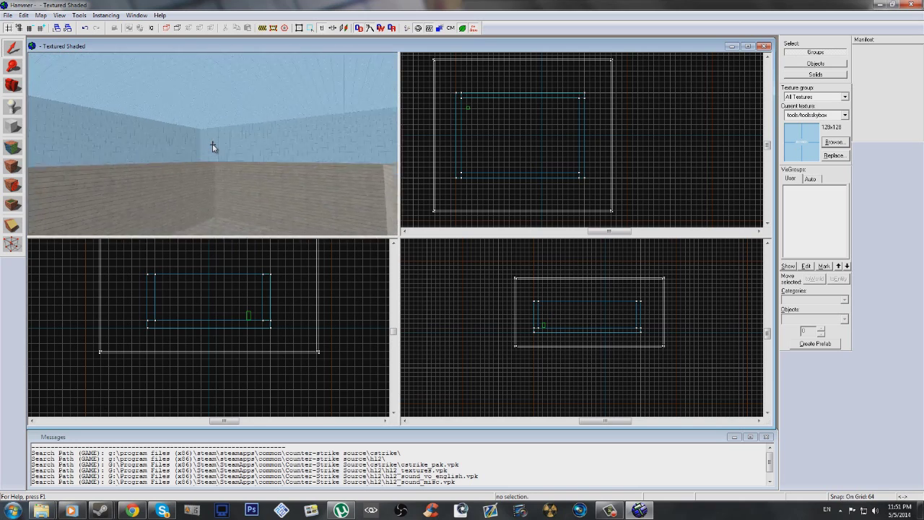
key(Down)
key(s)
key(Right)
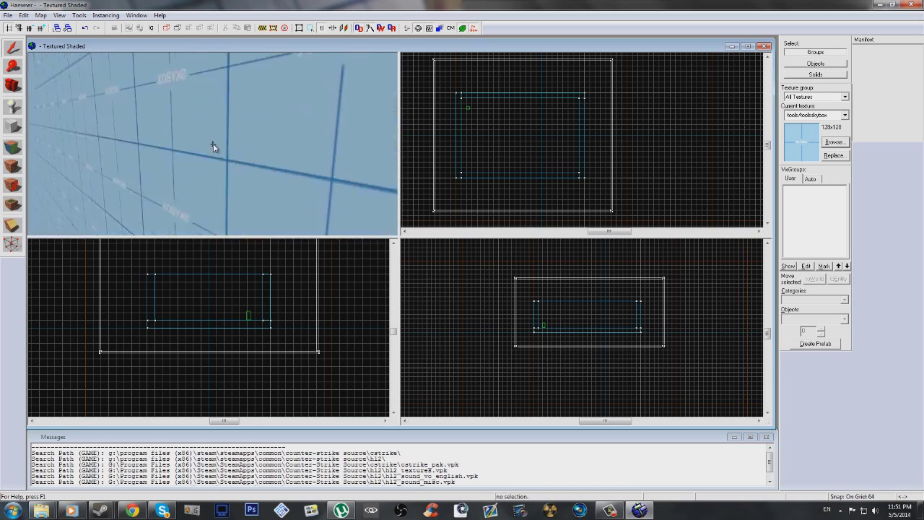
key(Right)
key(w)
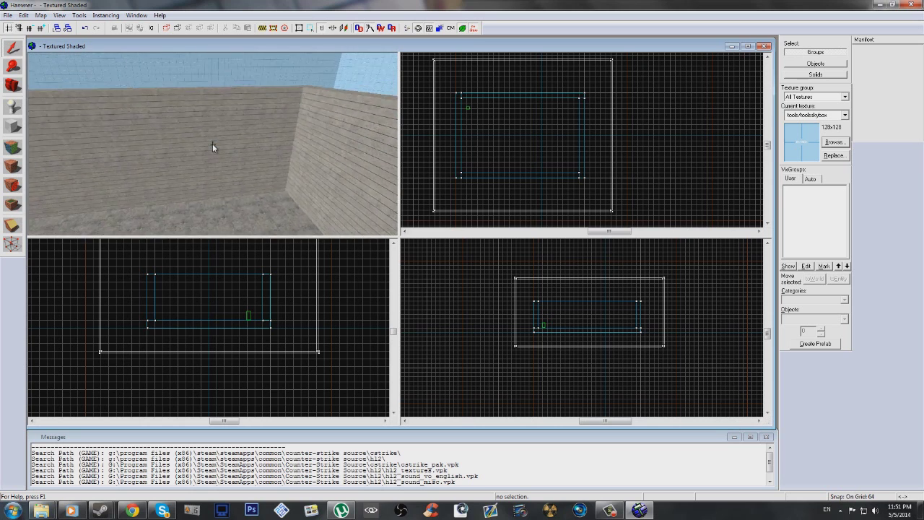
key(Right)
key(w)
key(Down)
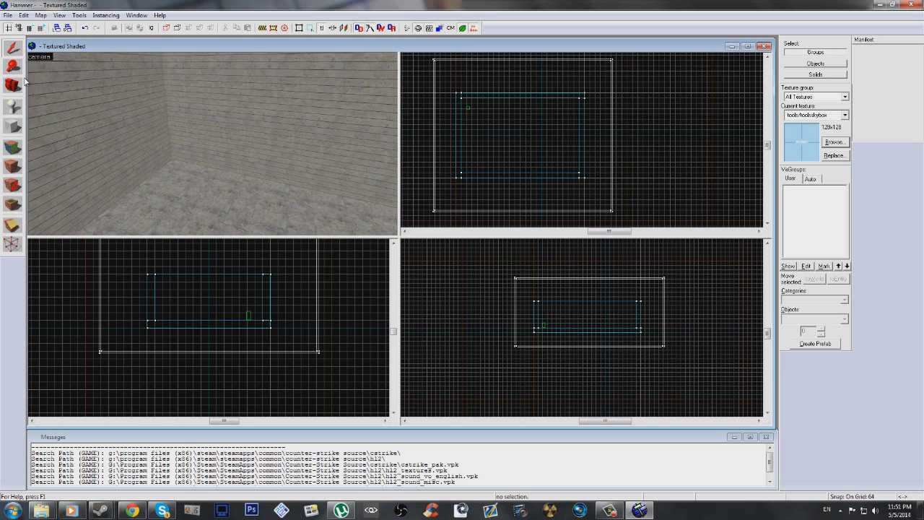
click(13, 106)
click(162, 179)
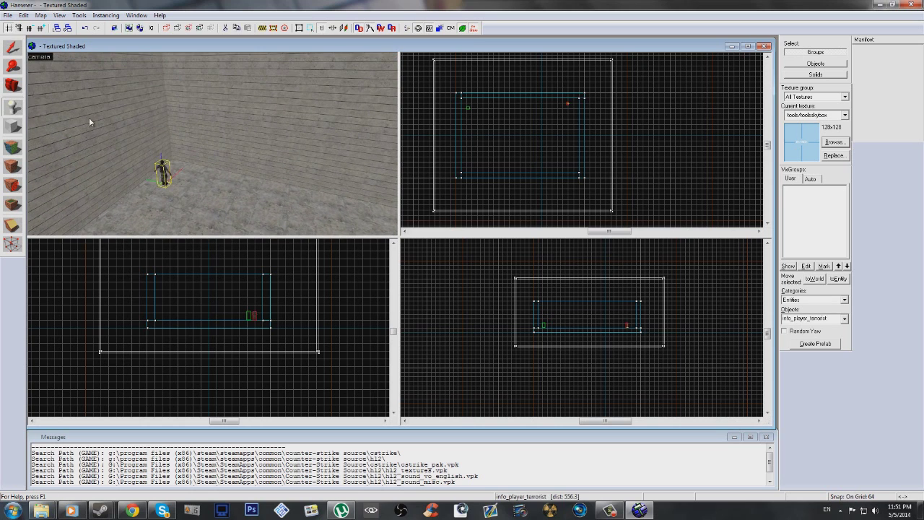
key(shift+s)
click(161, 169)
double_click(161, 169)
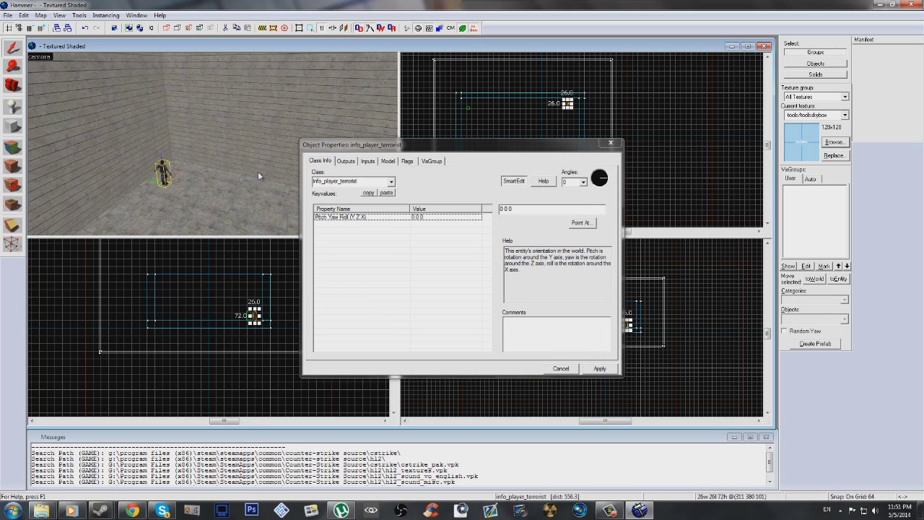
key(Delete)
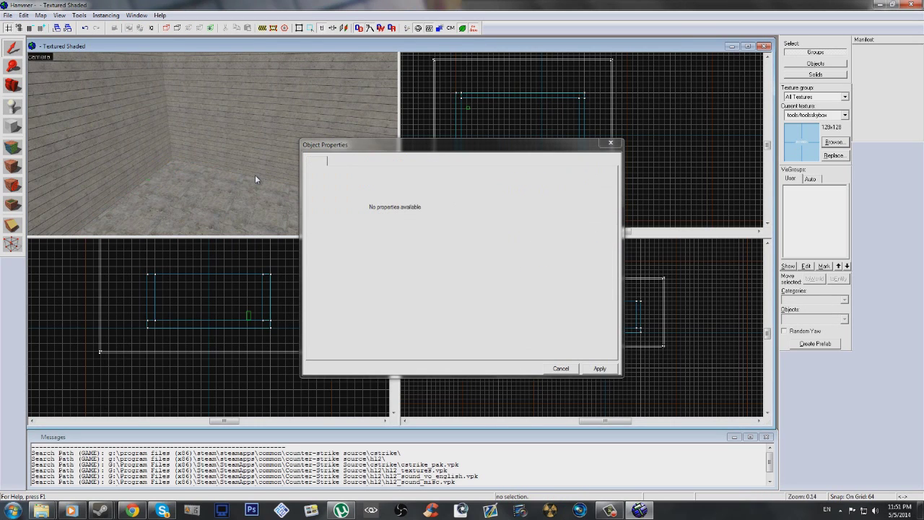
click(610, 142)
key(z)
key(s)
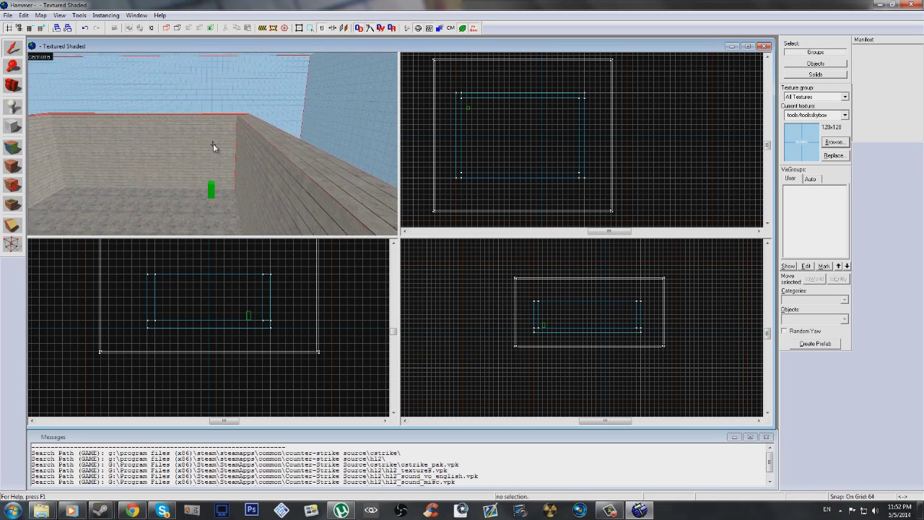
key(s)
key(z)
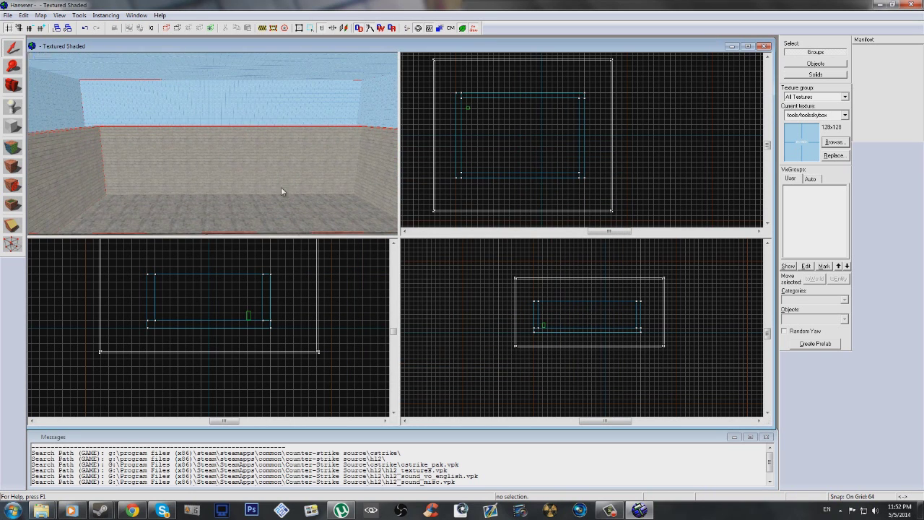
Place a new info_player_terrorist entity on the room's concrete floor near a wall corner, at about (288, 358, 101).
key(w)
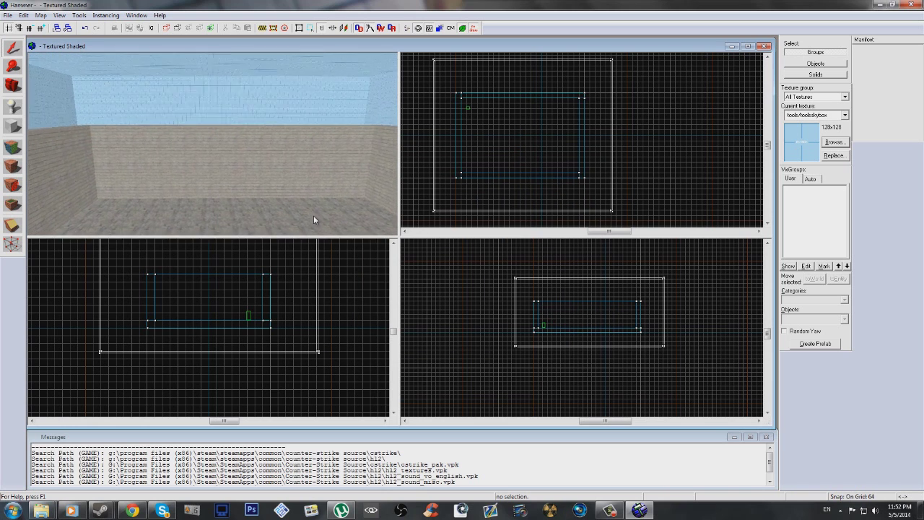
key(z)
key(z)
click(12, 106)
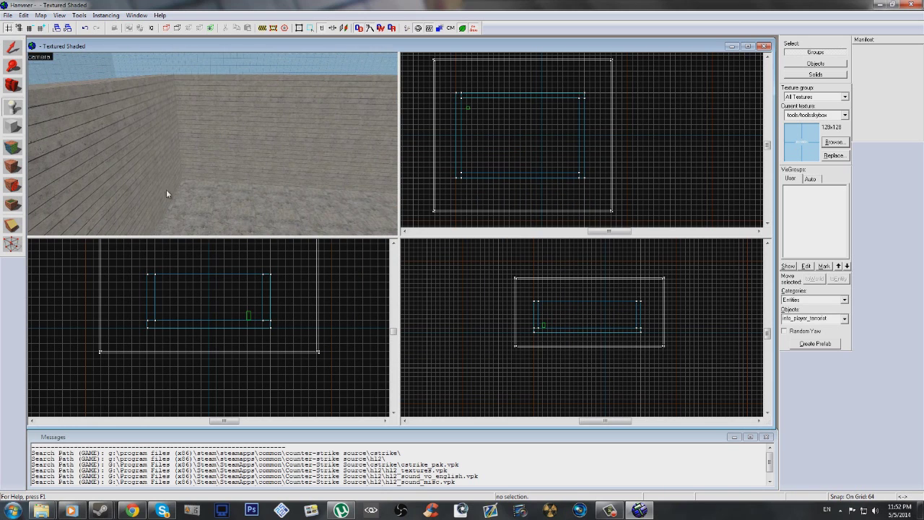
click(194, 208)
click(16, 52)
key(z)
key(w)
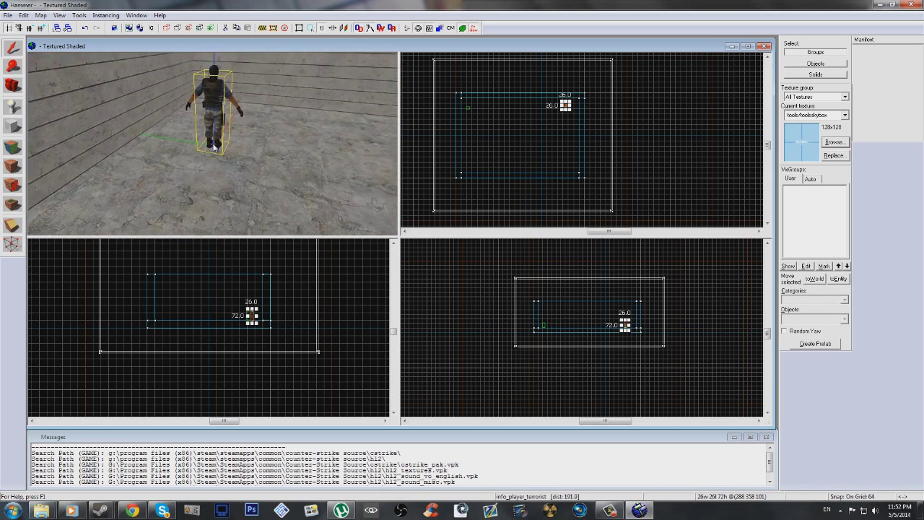
key(z)
Change the new entity's class to light_environment, apply it and close its properties.
double_click(215, 118)
double_click(360, 181)
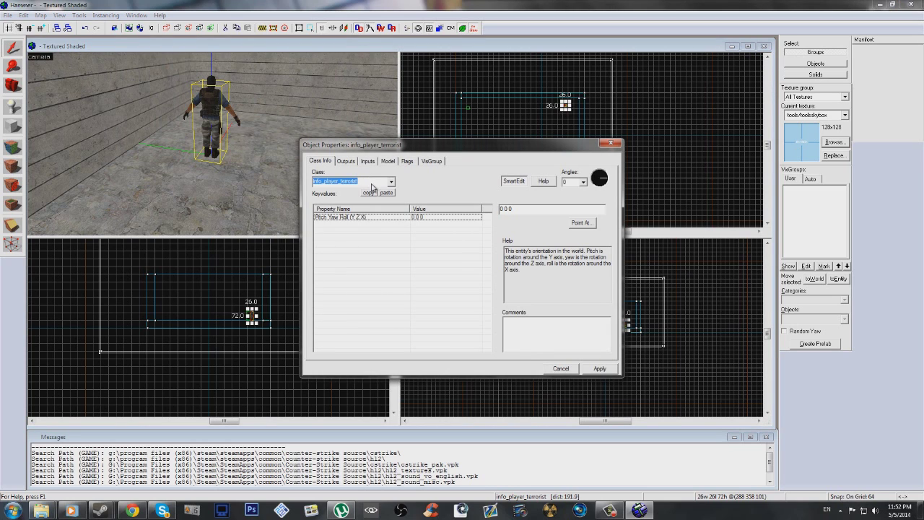
text(light_en)
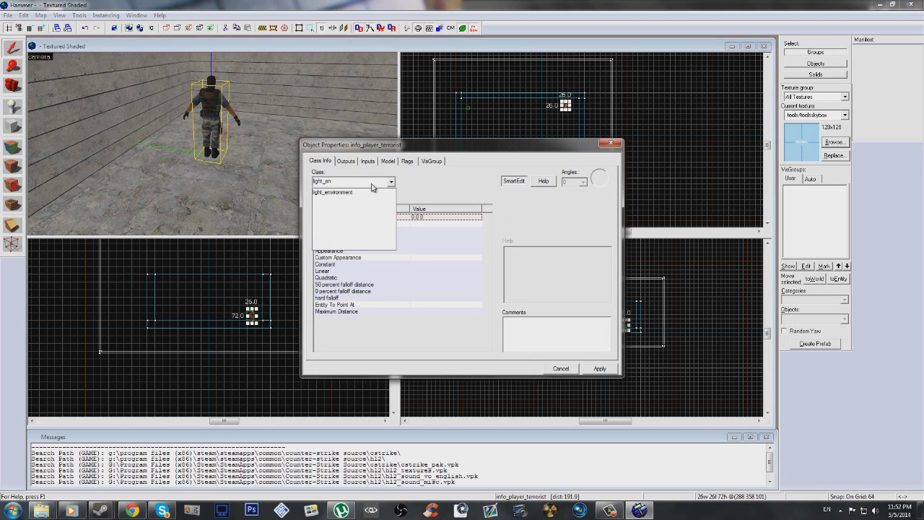
key(Return)
click(284, 121)
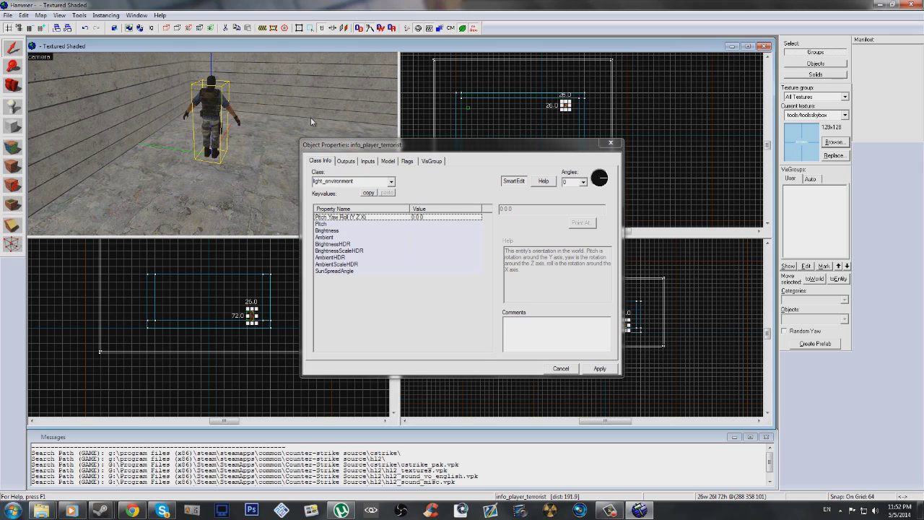
click(335, 145)
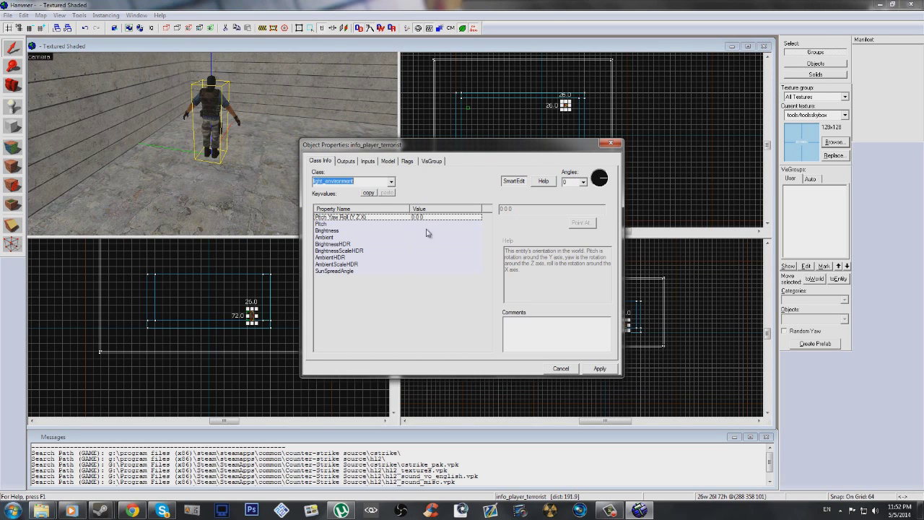
click(604, 368)
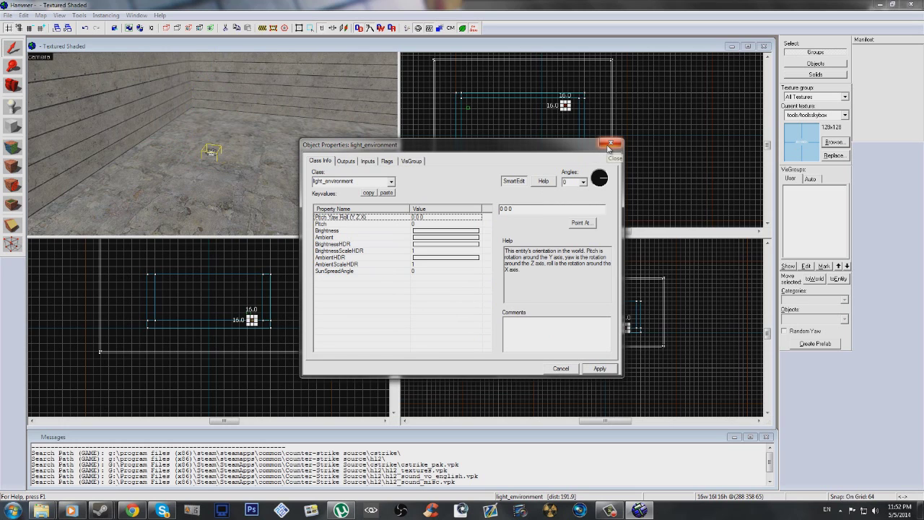
click(610, 144)
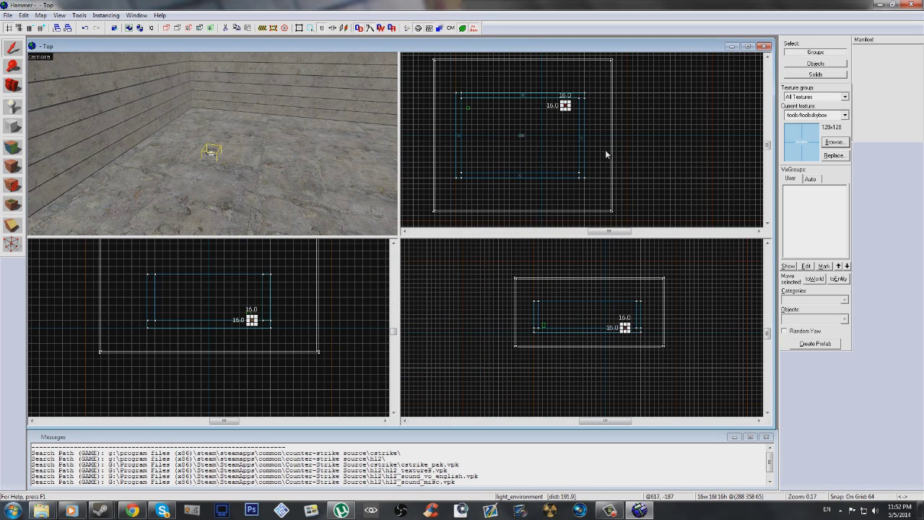
Move the light_environment entity above the room to just beneath the skybox ceiling, at about (384, 358, 704), and check it in the camera view.
scroll(646, 344, up, 5)
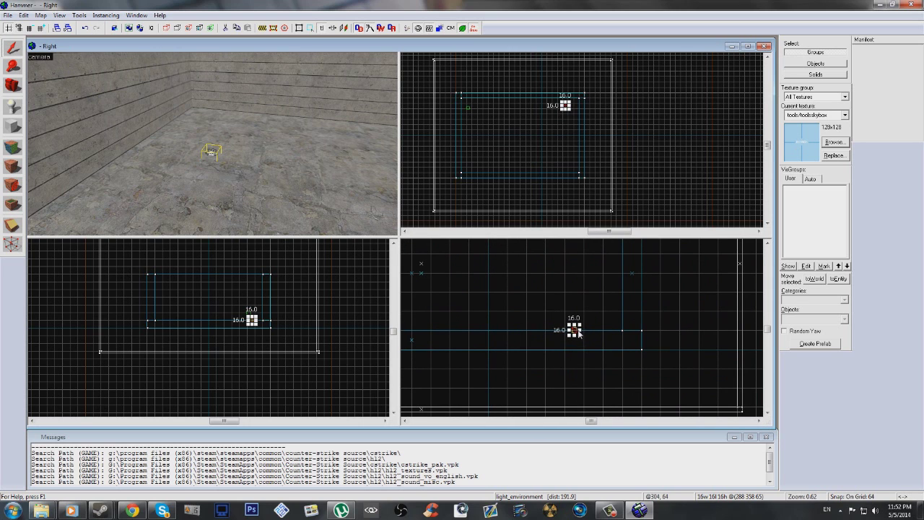
drag(574, 330, 603, 320)
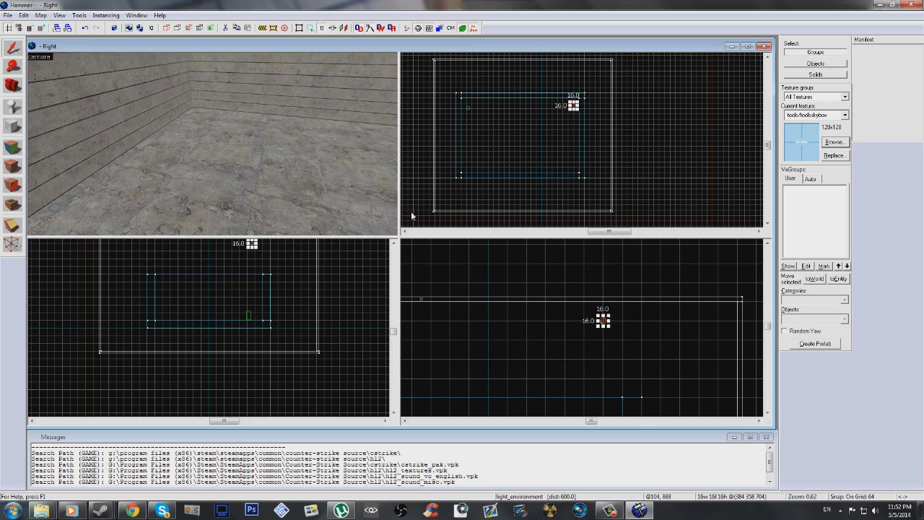
key(z)
drag(214, 144, 208, 145)
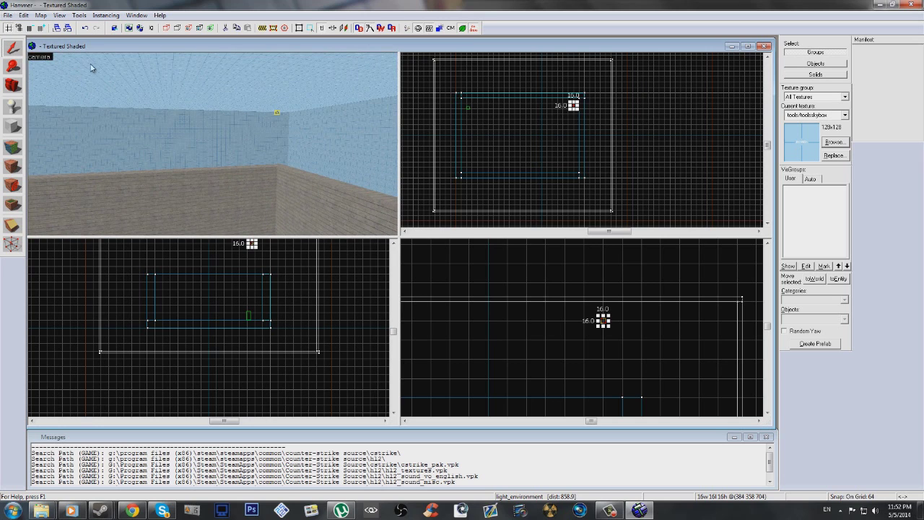
Save the map as test_map in the Counter-Strike Source folder.
key(ctrl+s)
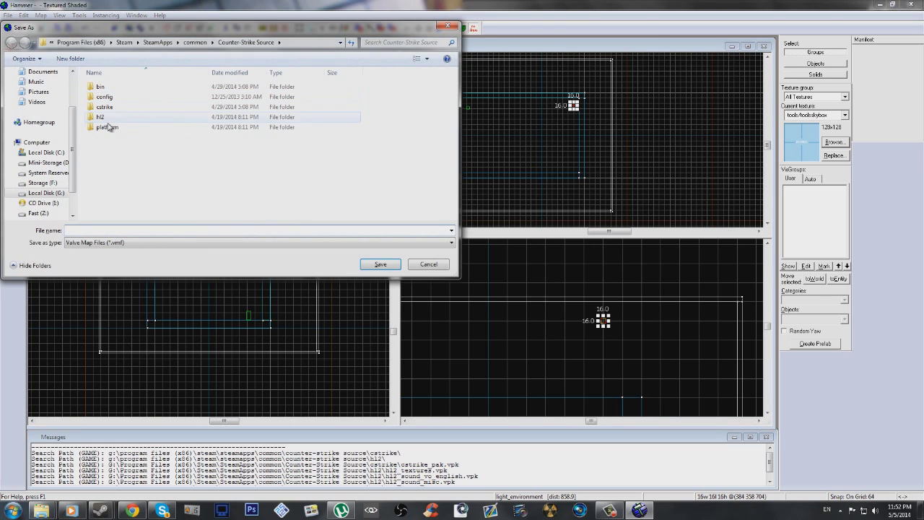
text(test_map)
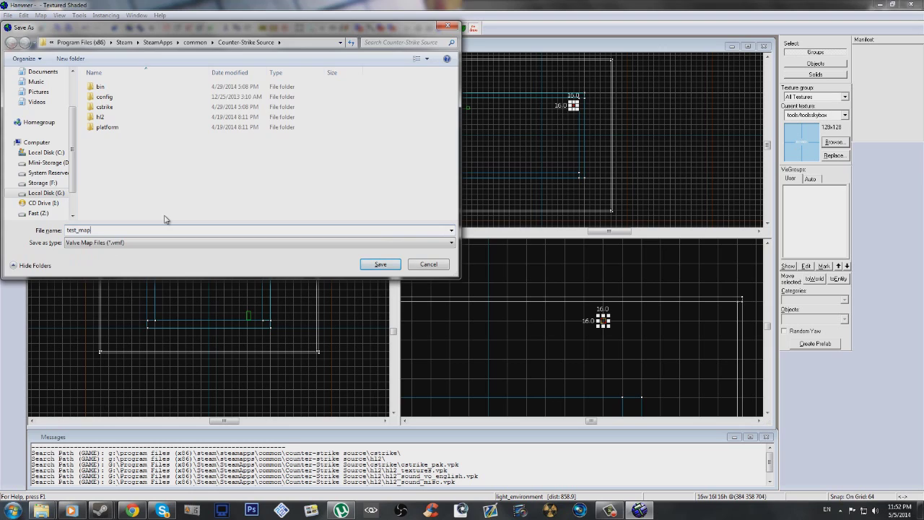
key(Return)
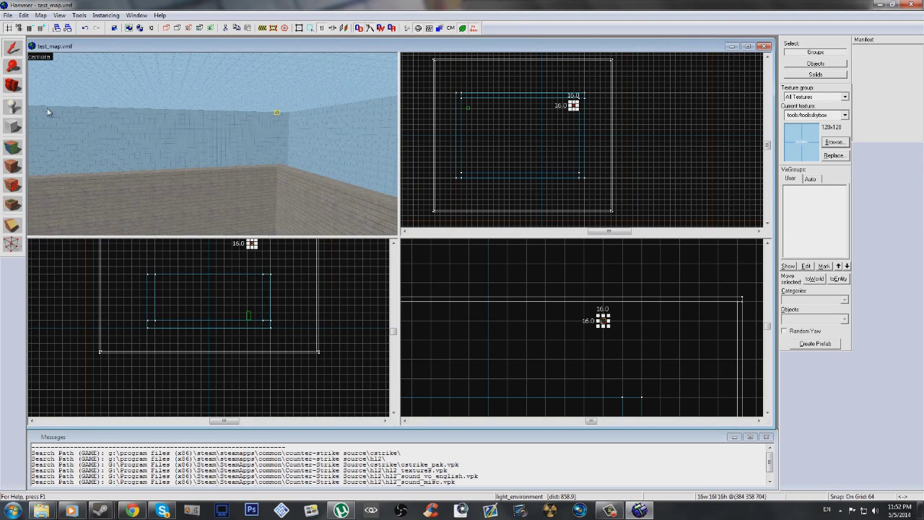
Compile the map with BSP, VIS and RAD on Normal and HDR enabled, without running the game, and close the compile log.
click(8, 15)
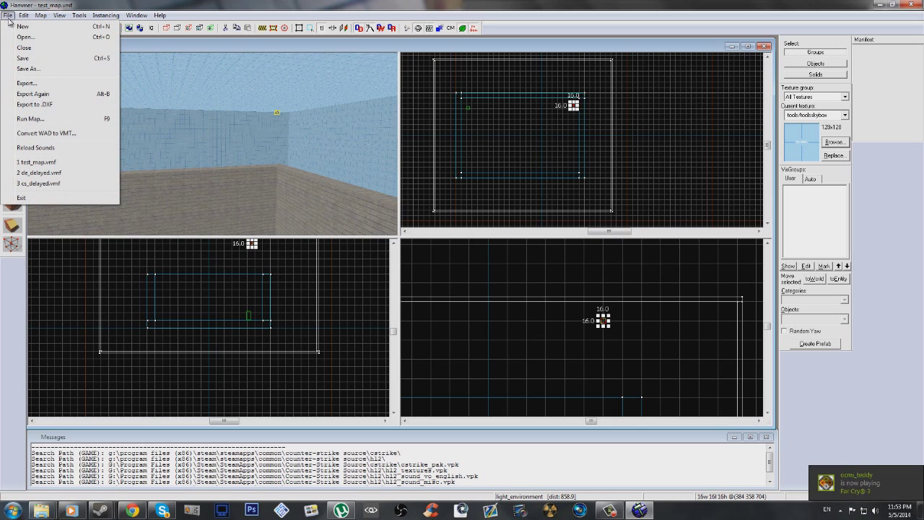
click(29, 120)
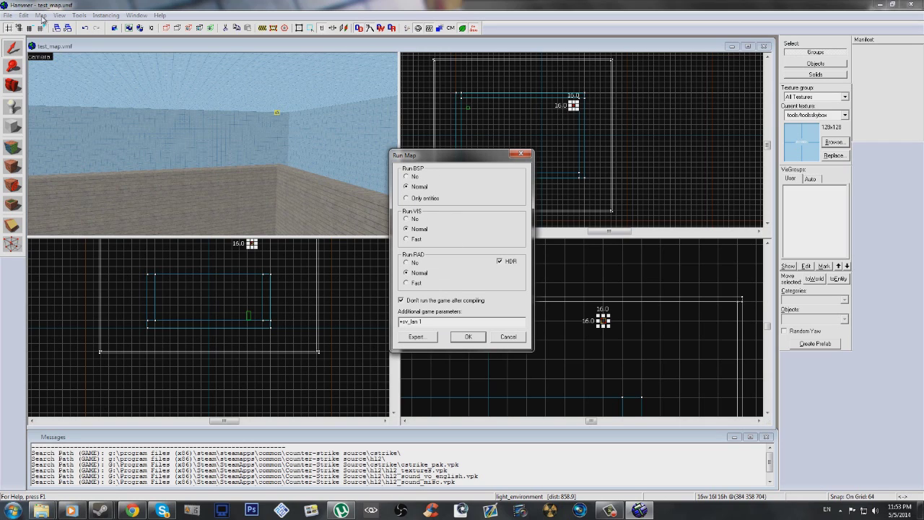
click(468, 337)
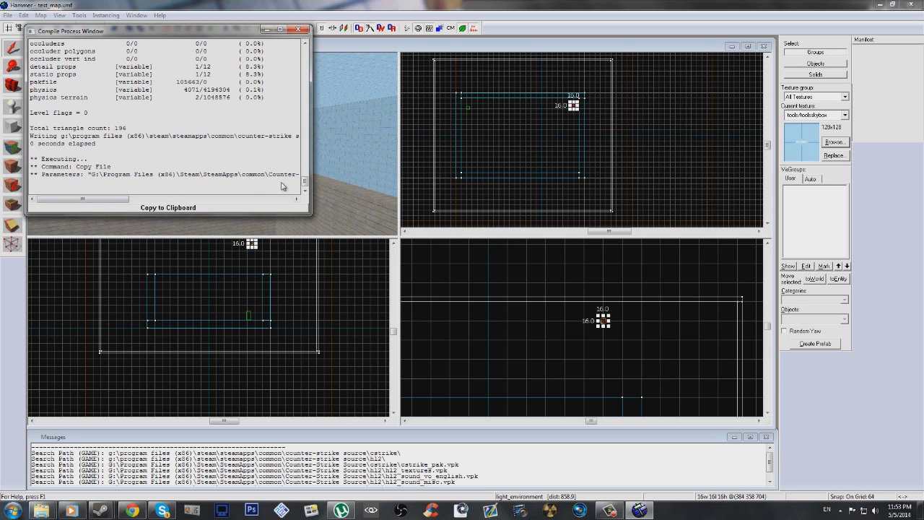
mouse_move(302, 179)
mouse_down()
mouse_move(314, 112)
mouse_move(311, 58)
mouse_move(311, 185)
mouse_up()
click(298, 30)
Switch to the file explorer and copy test_map.bsp from Counter-Strike Source's cstrike\maps folder.
click(880, 4)
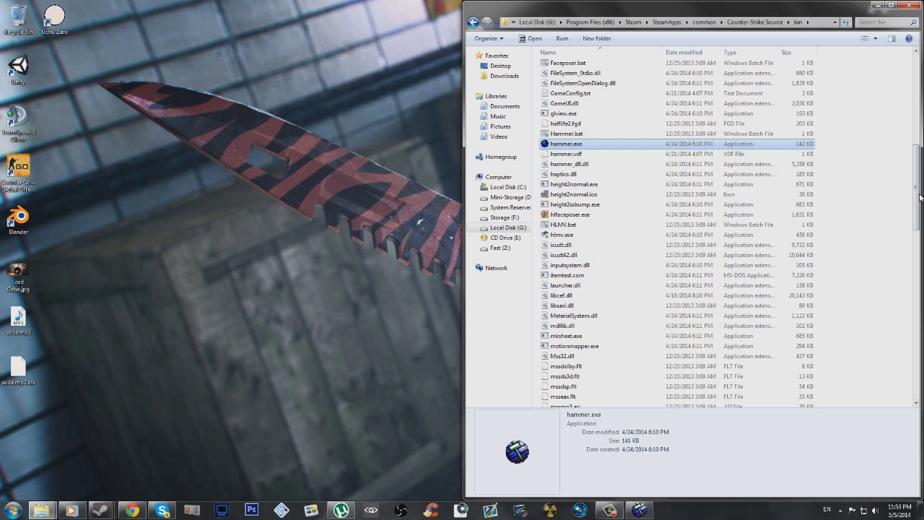
drag(920, 195, 915, 96)
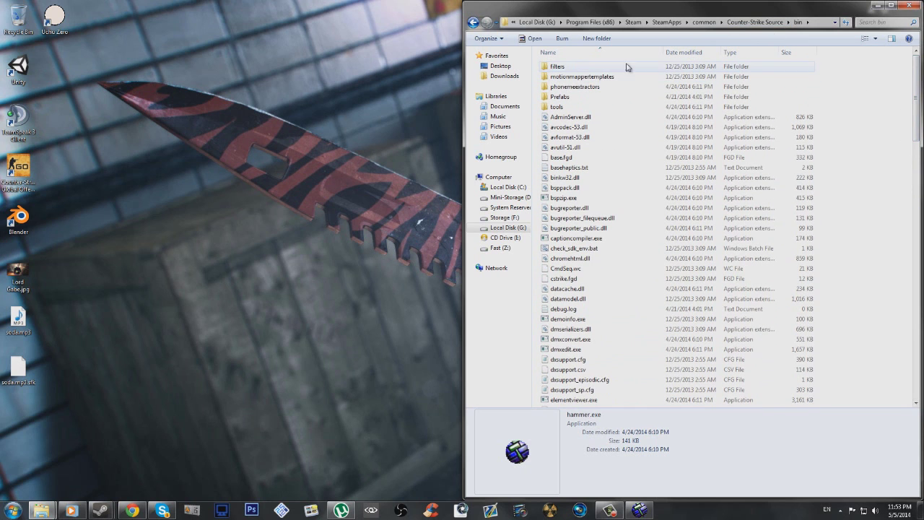
click(745, 25)
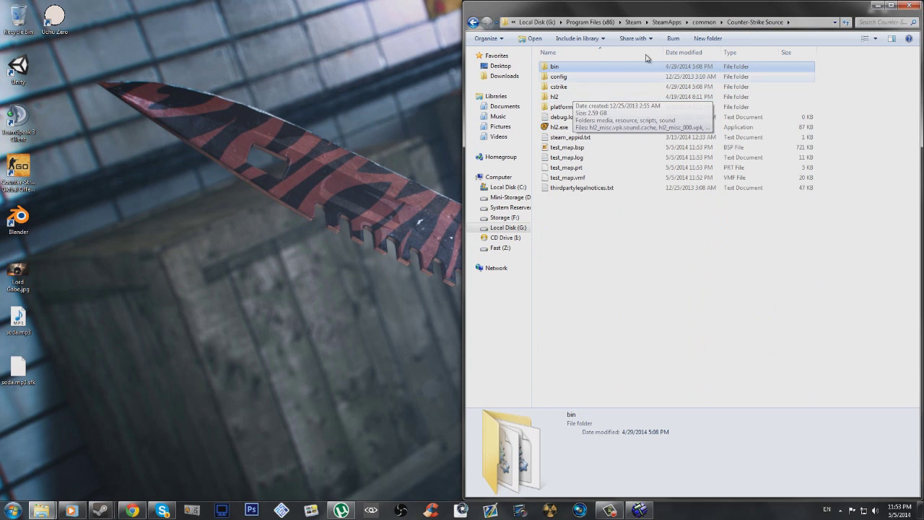
double_click(611, 88)
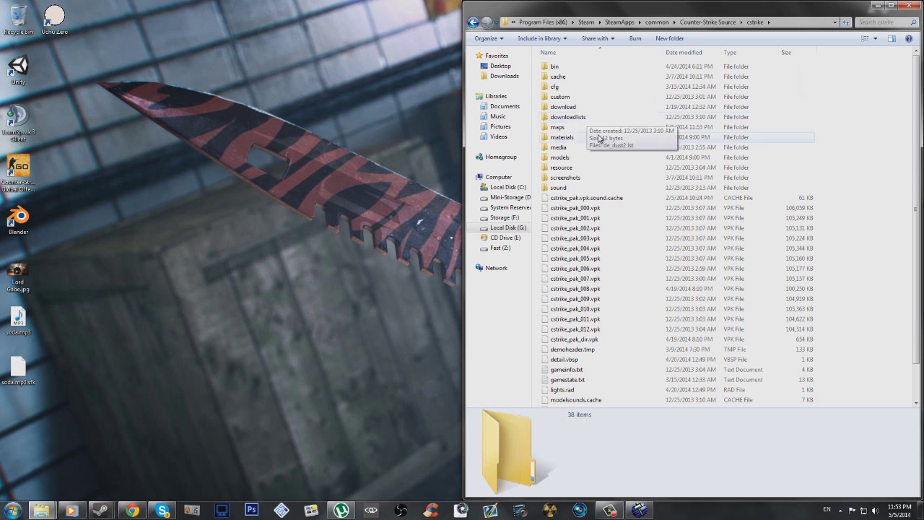
double_click(559, 126)
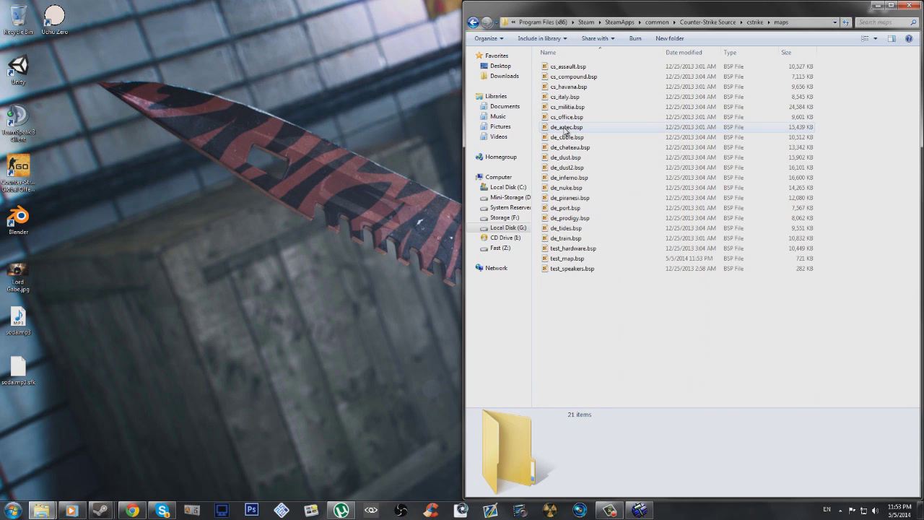
click(594, 258)
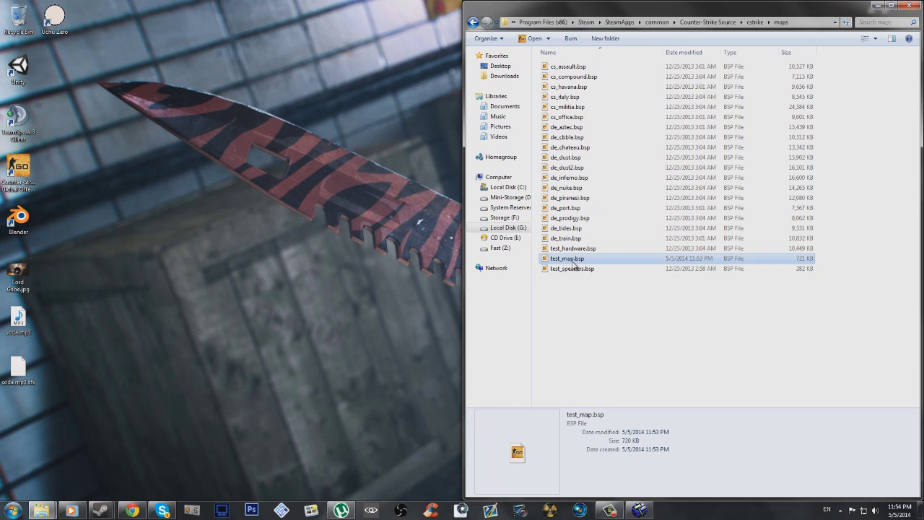
right_click(573, 263)
click(618, 407)
Paste test_map.bsp into the GarrysMod\garrysmod\maps folder.
click(657, 22)
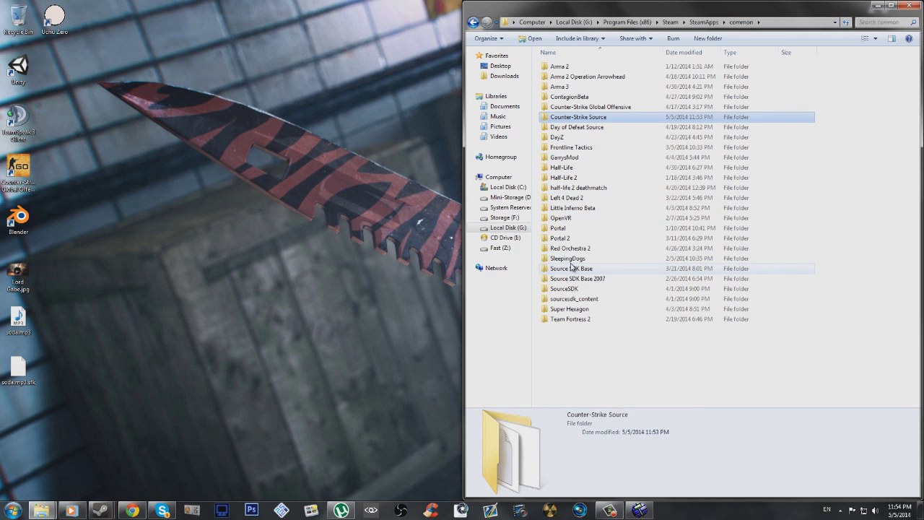
click(571, 159)
double_click(571, 159)
double_click(570, 86)
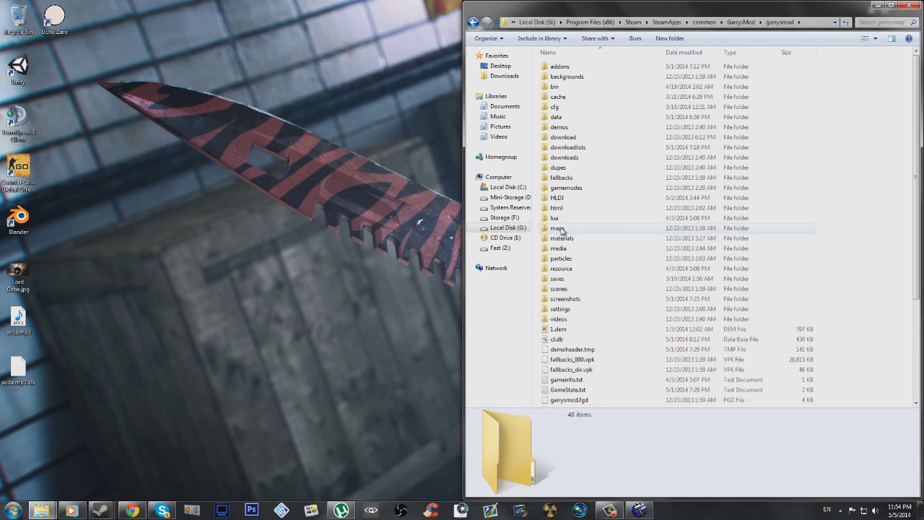
double_click(567, 228)
right_click(571, 246)
click(604, 309)
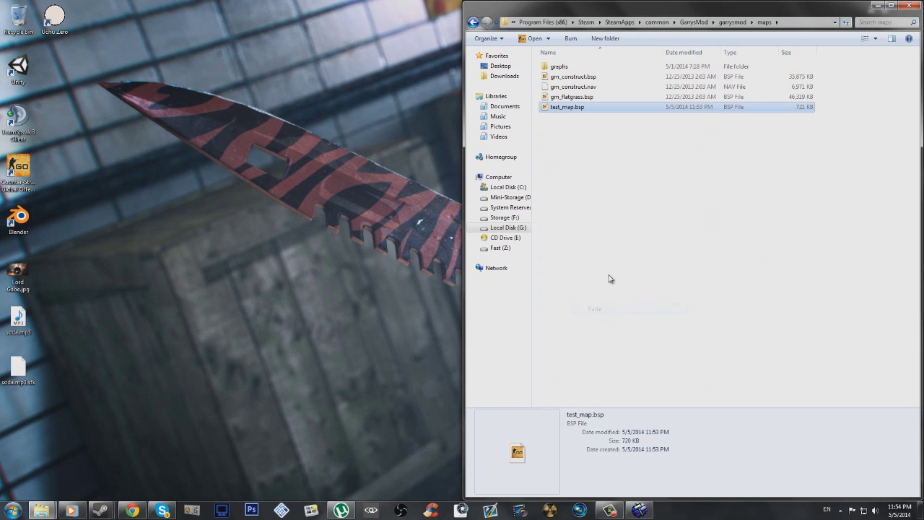
click(648, 202)
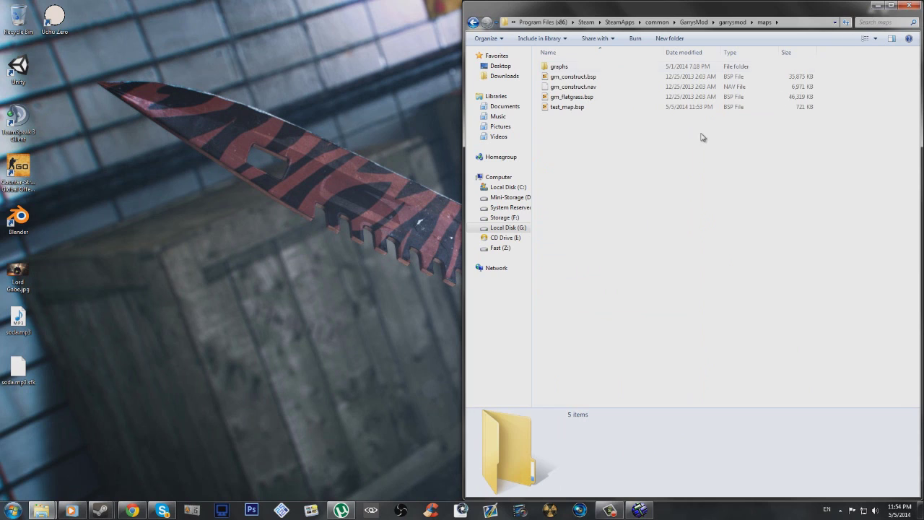
Close the file explorer and the Steam friends list, and switch to Garry's Mod.
click(902, 8)
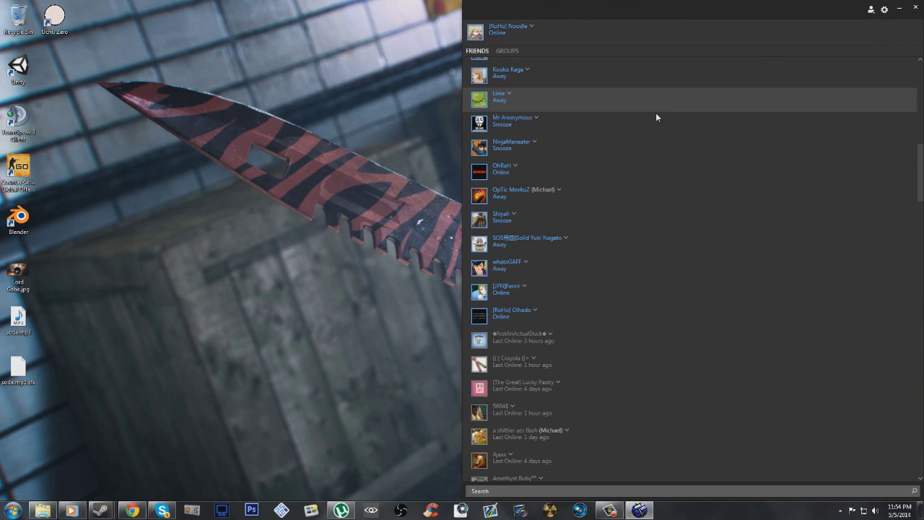
click(915, 6)
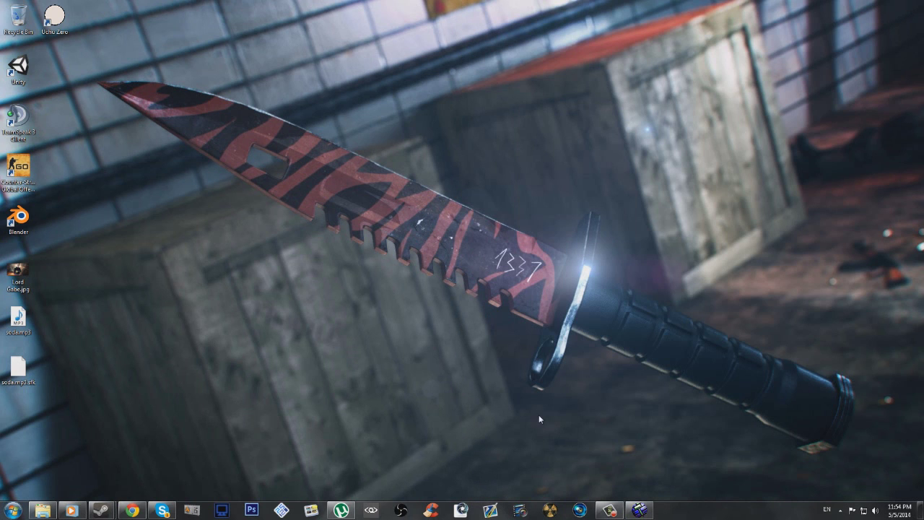
click(618, 512)
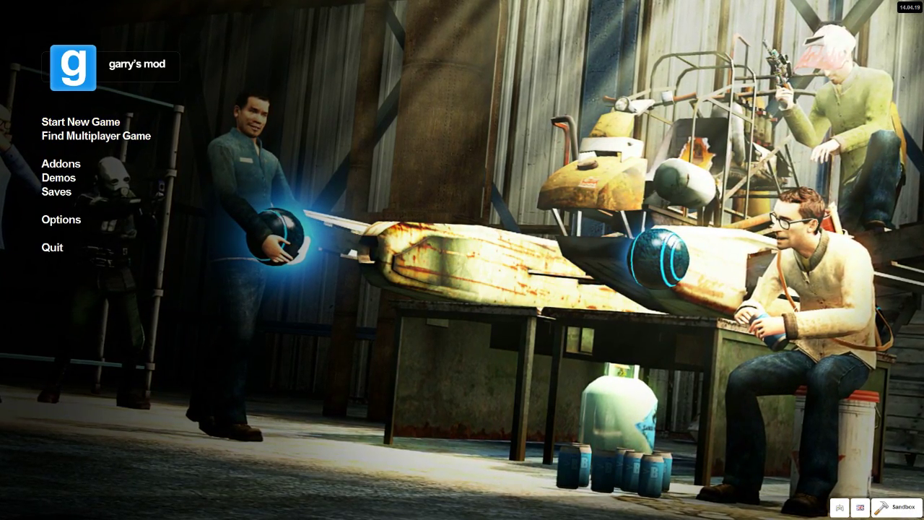
Bring up the developer console from the game options and load the map with the command map test_map.
click(61, 220)
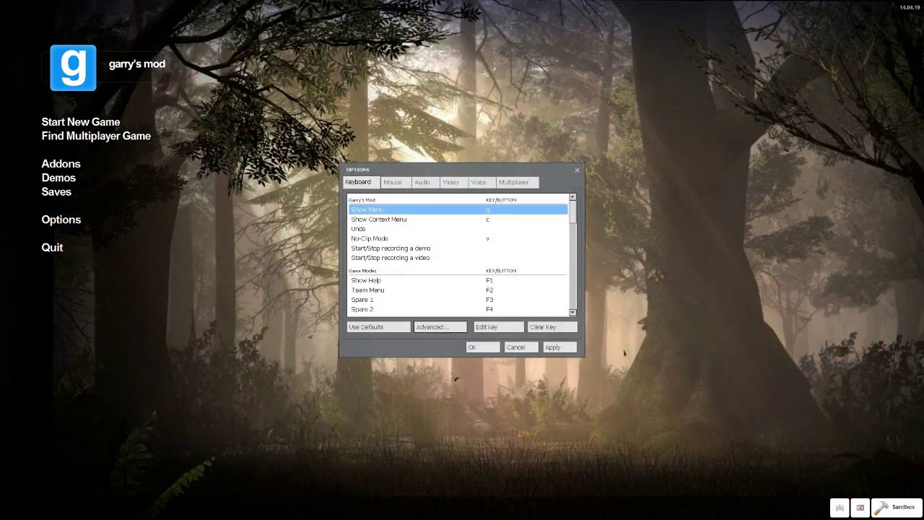
key(grave)
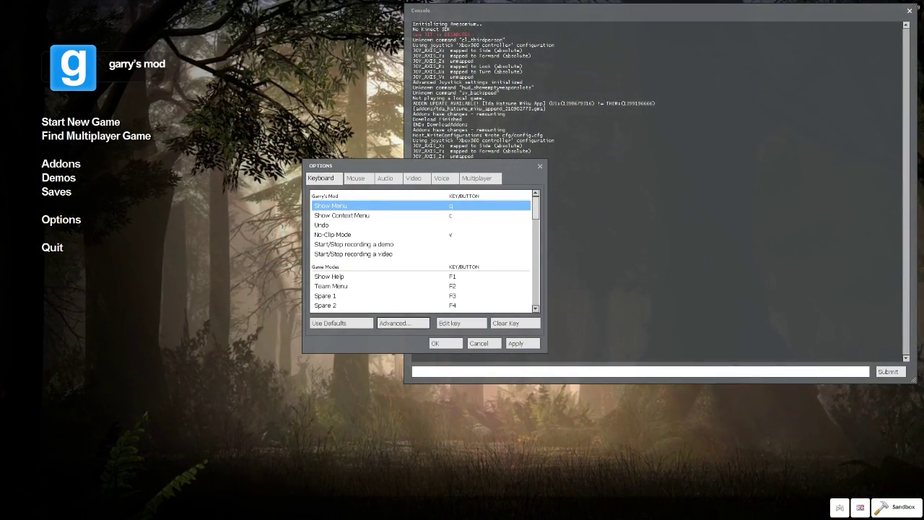
key(Escape)
text(m)
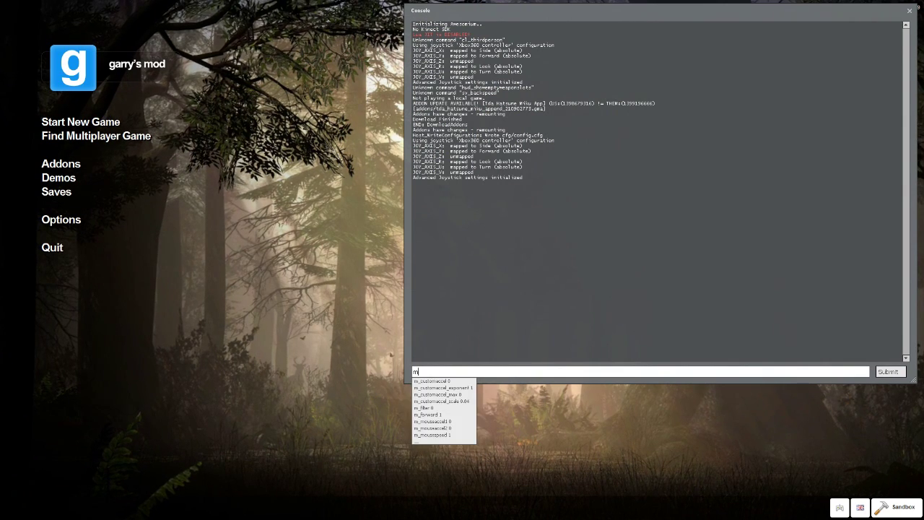
text(ap test_map)
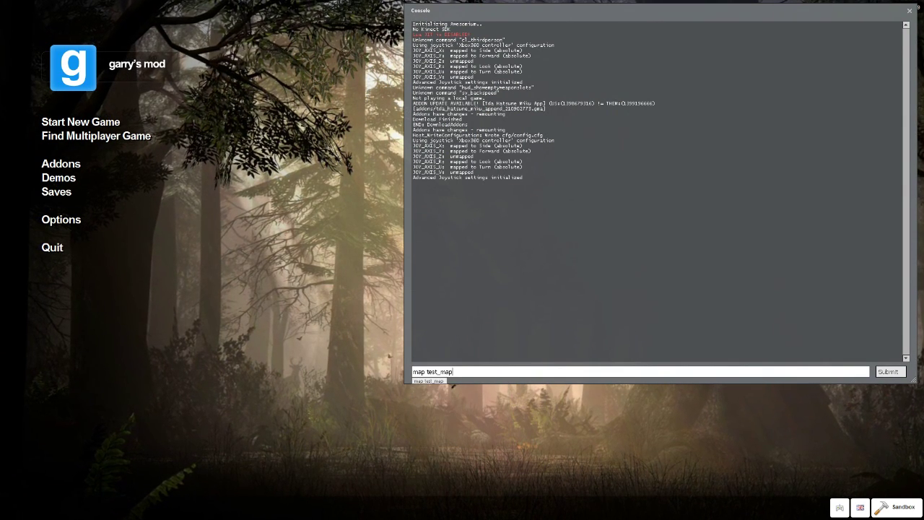
key(Return)
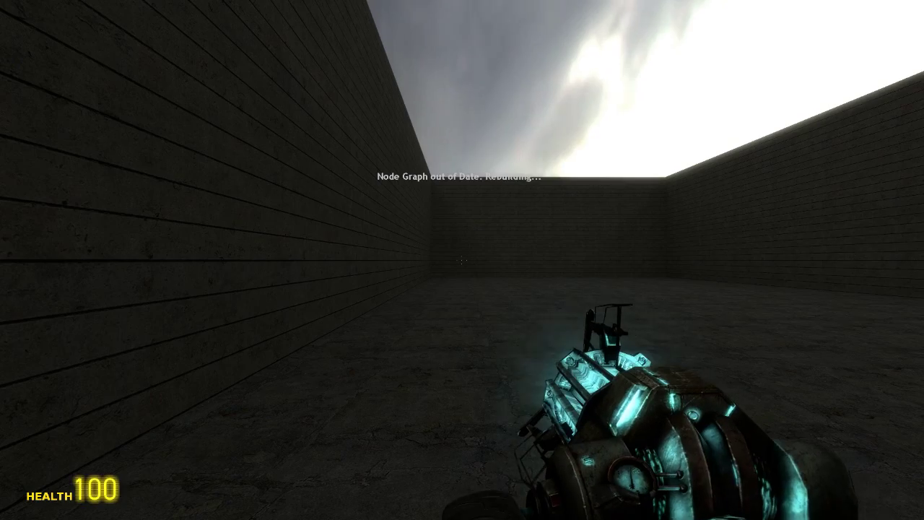
Examine the room and skybox in the loaded map, using no-clip to fly out and view the room from outside.
mouse_move(462, 260)
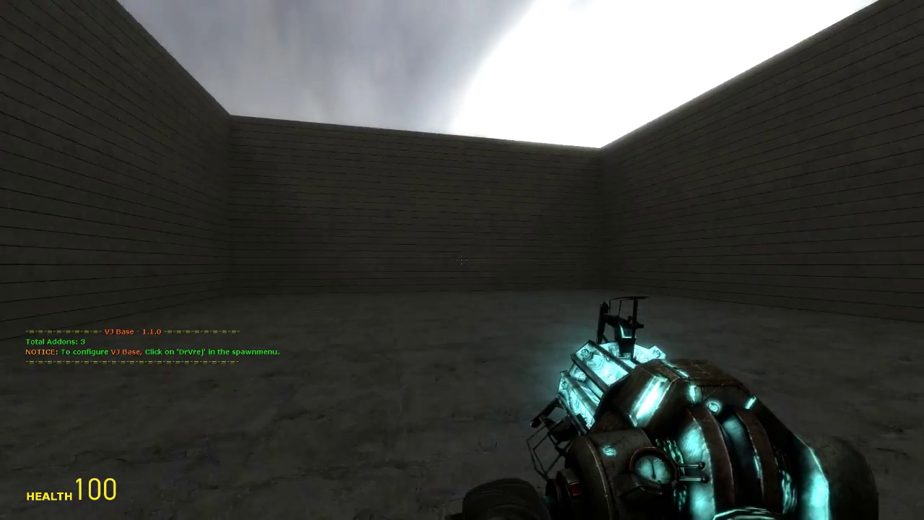
key(q)
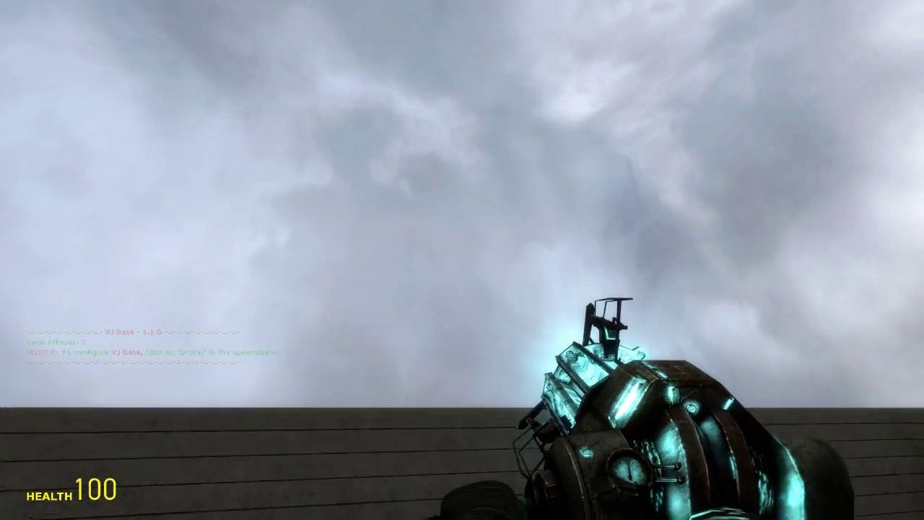
key(v)
click(462, 260)
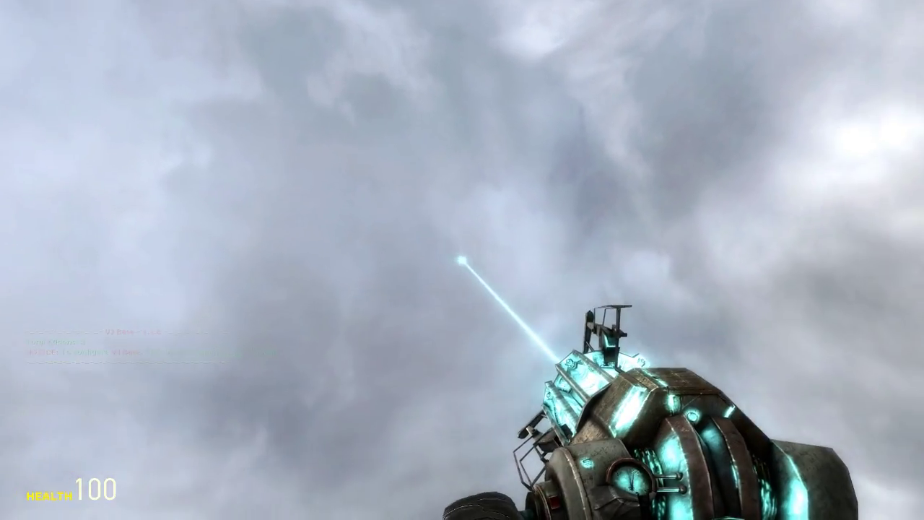
key(w)
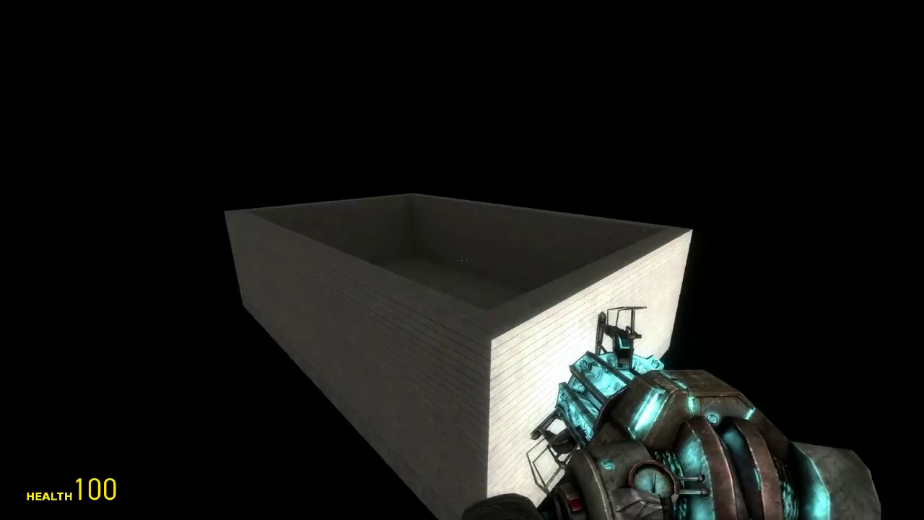
Open the spawn menu on the Construction Props list inside the room.
key(q)
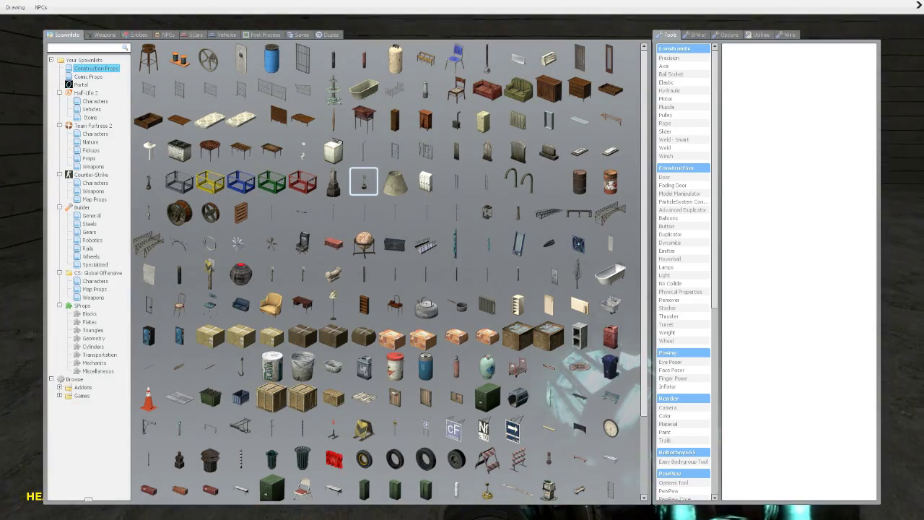